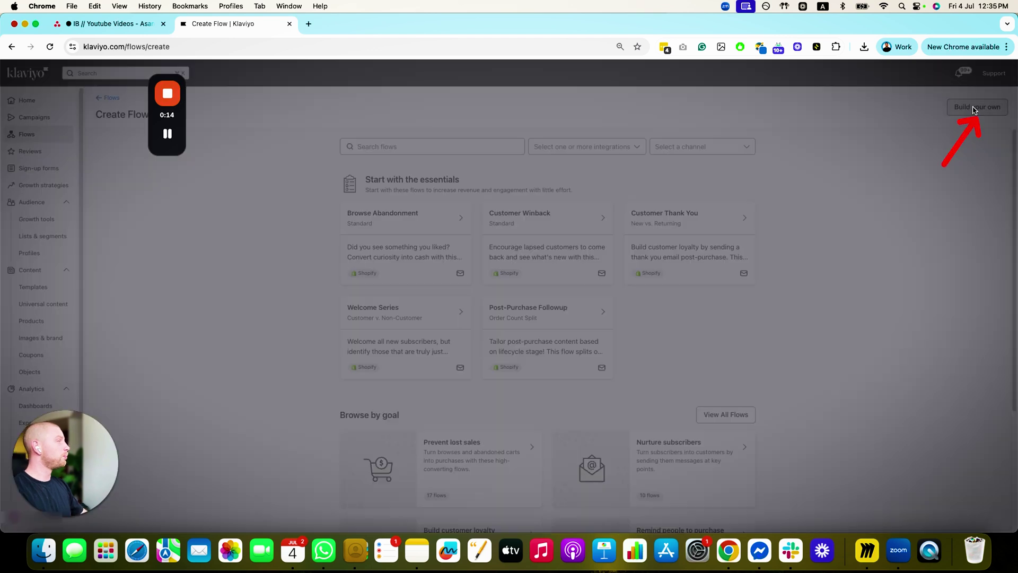
Create a new flow manually from scratch with the name "IB // Win Back"
{"action": "key", "text": "BackSpace"}
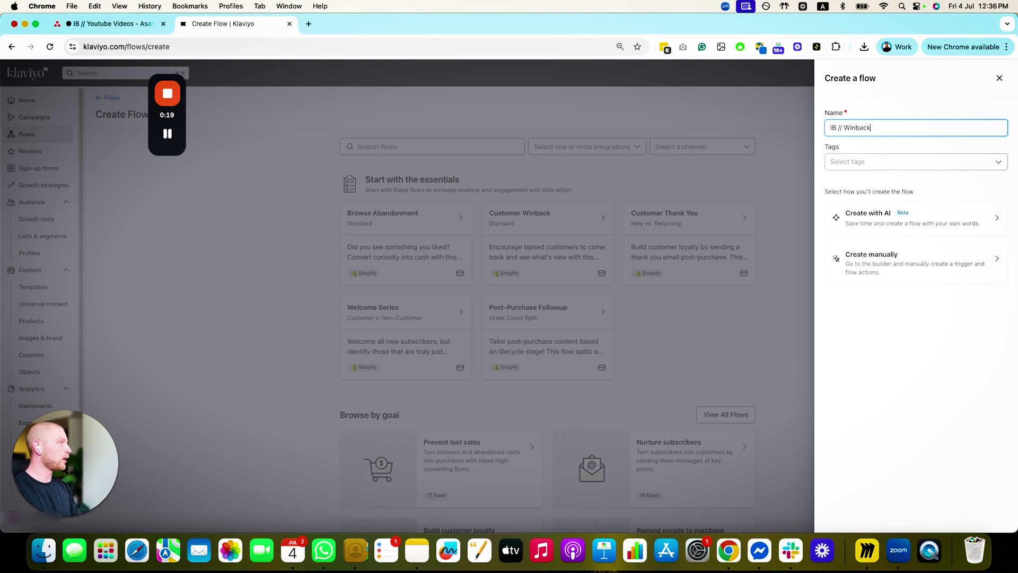
{"action": "type", "text": "IB // Win Back"}
{"action": "left_click", "coordinate": [923, 260]}
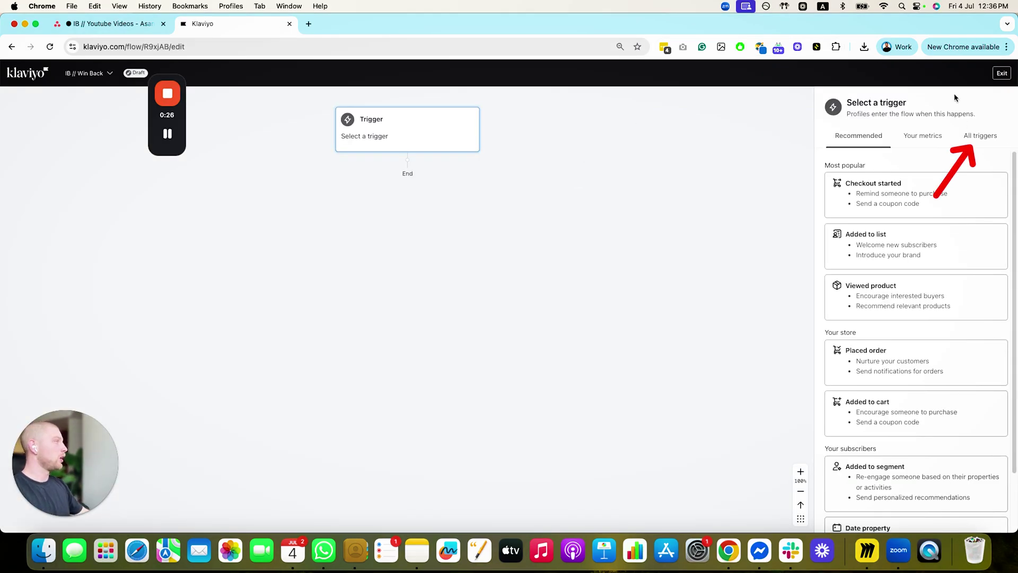
Set the flow's trigger to the Shopify Placed Order metric and save the trigger selection
{"action": "left_click", "coordinate": [968, 142]}
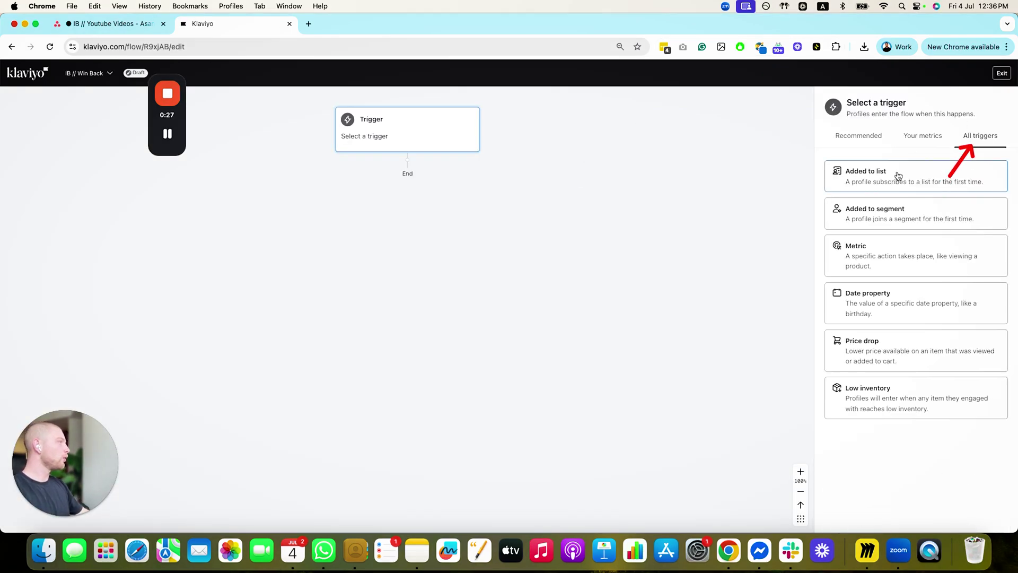
{"action": "left_click", "coordinate": [889, 250]}
{"action": "left_click", "coordinate": [891, 213]}
{"action": "type", "text": "place"}
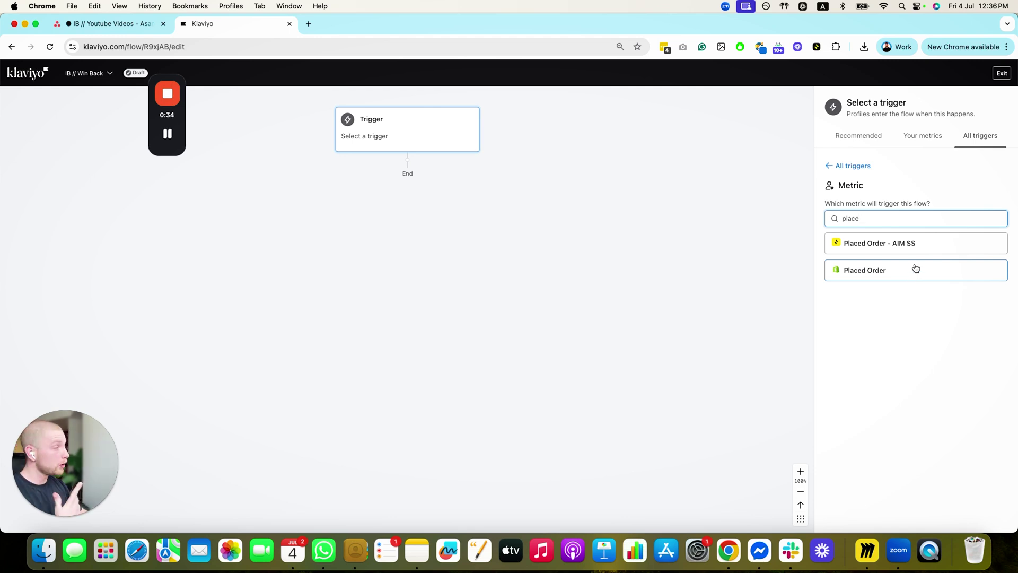
{"action": "left_click", "coordinate": [917, 269]}
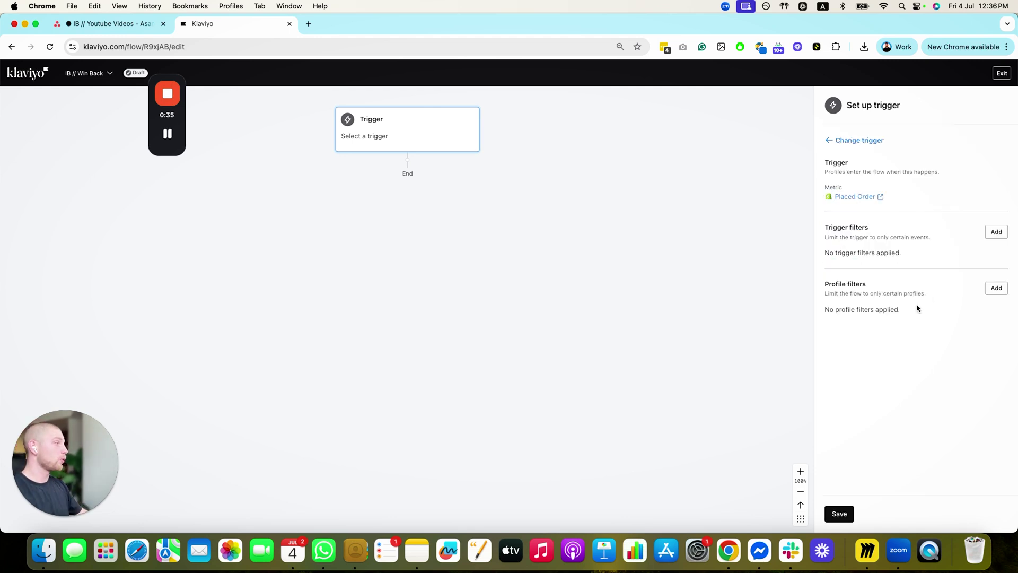
{"action": "left_click", "coordinate": [840, 514]}
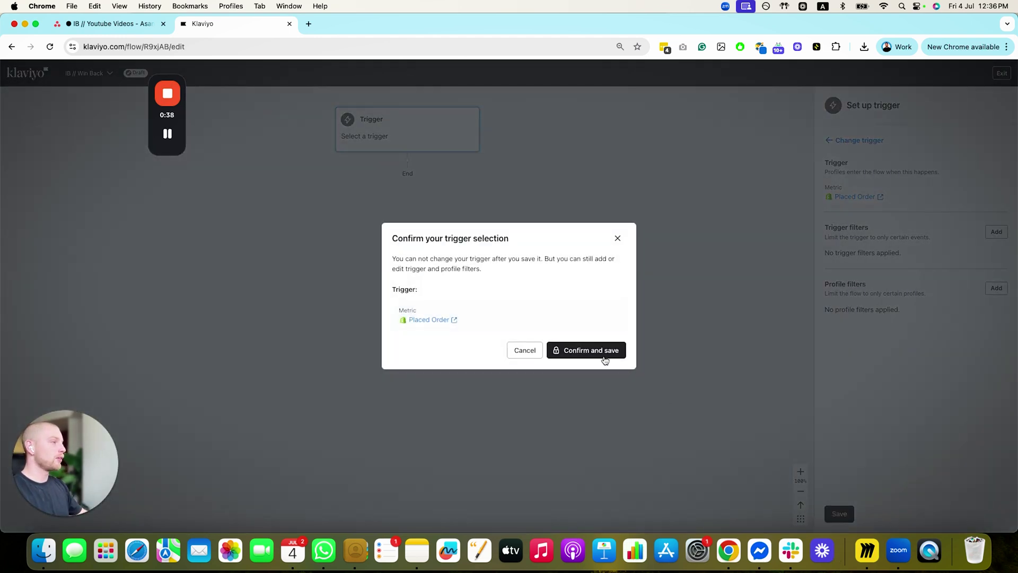
{"action": "left_click", "coordinate": [589, 351]}
{"action": "left_click", "coordinate": [530, 112]}
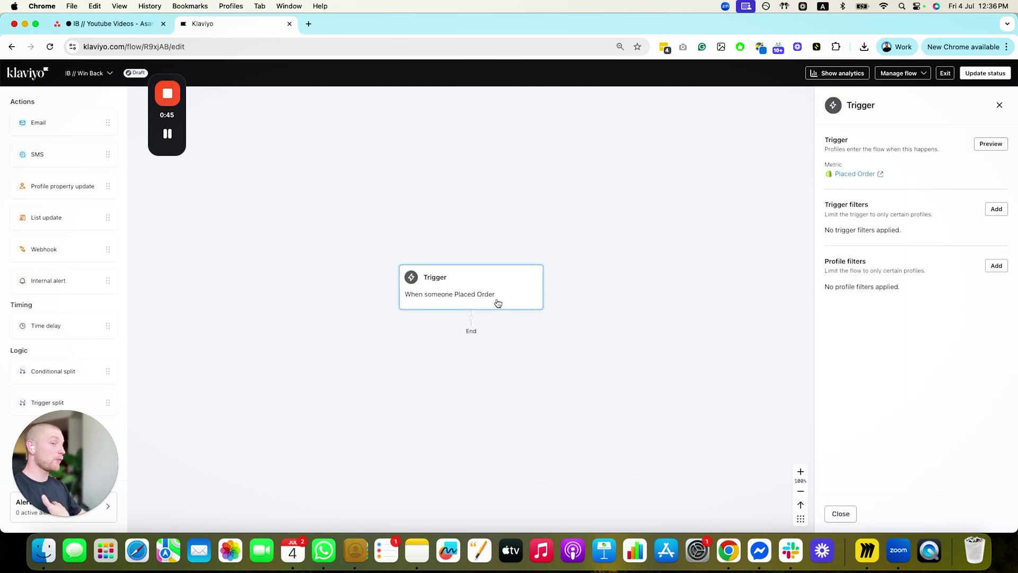
{"action": "left_click", "coordinate": [997, 266]}
{"action": "left_click", "coordinate": [827, 107]}
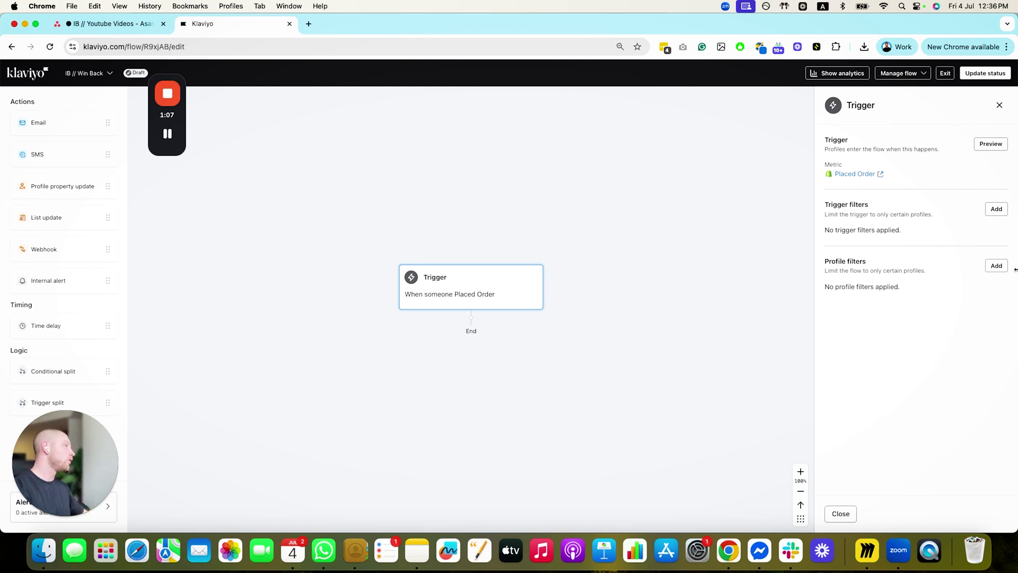
{"action": "left_click", "coordinate": [997, 266]}
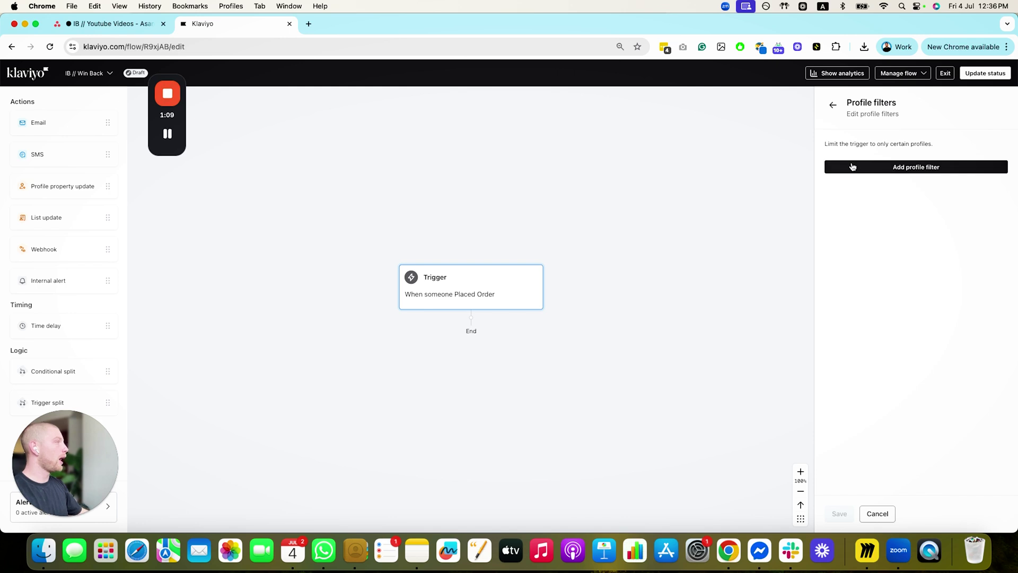
{"action": "left_click", "coordinate": [852, 167]}
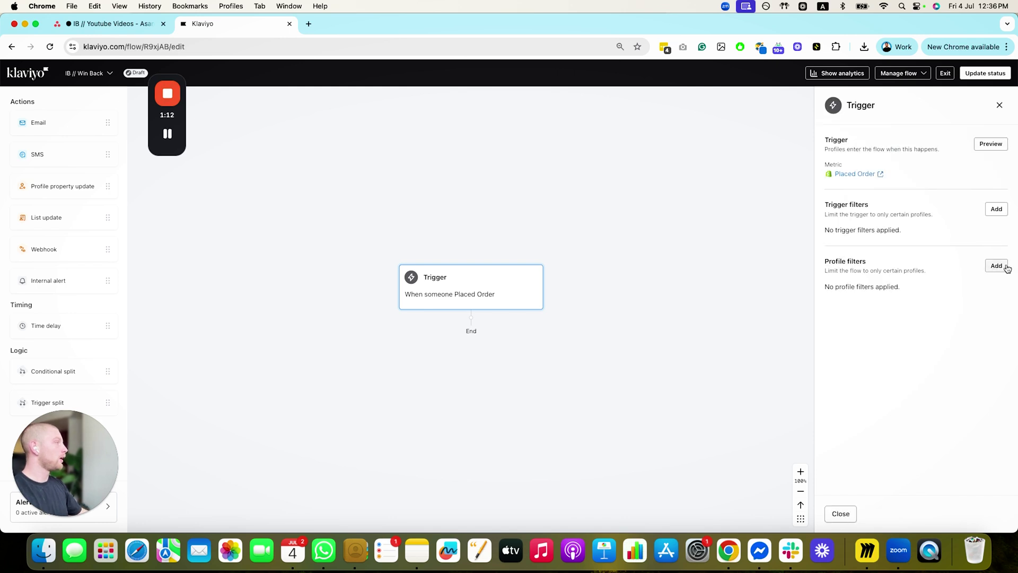
Add a profile filter for people who can receive email marketing, without the subscribed sub-condition
{"action": "left_click", "coordinate": [994, 265]}
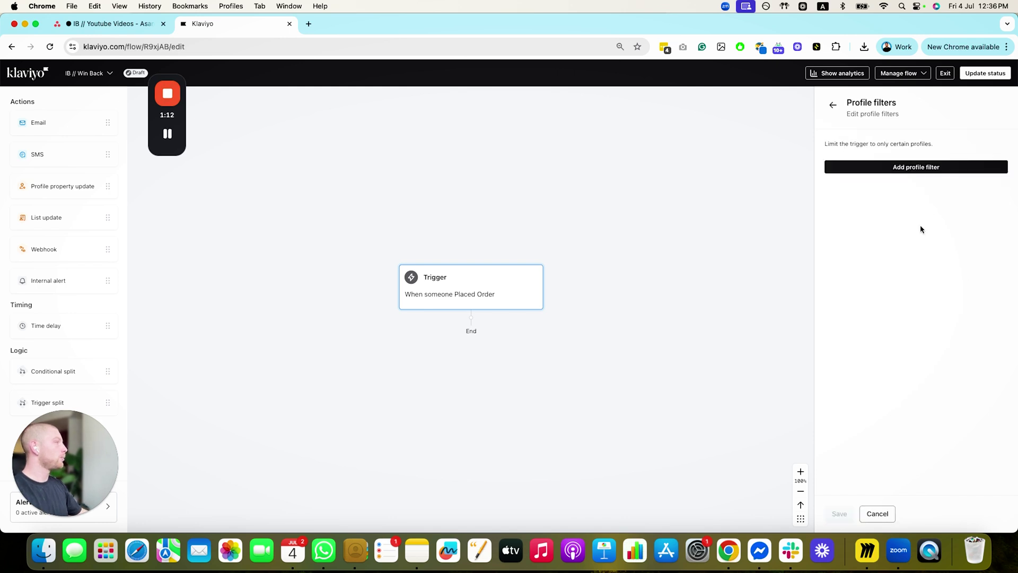
{"action": "left_click", "coordinate": [916, 167]}
{"action": "left_click", "coordinate": [915, 171]}
{"action": "left_click", "coordinate": [894, 186]}
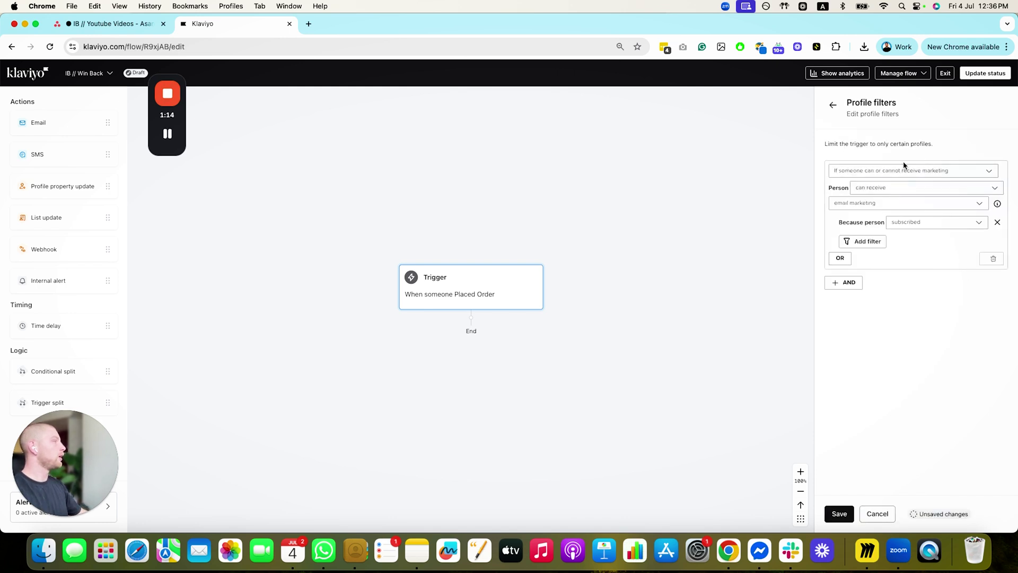
{"action": "left_click", "coordinate": [998, 223]}
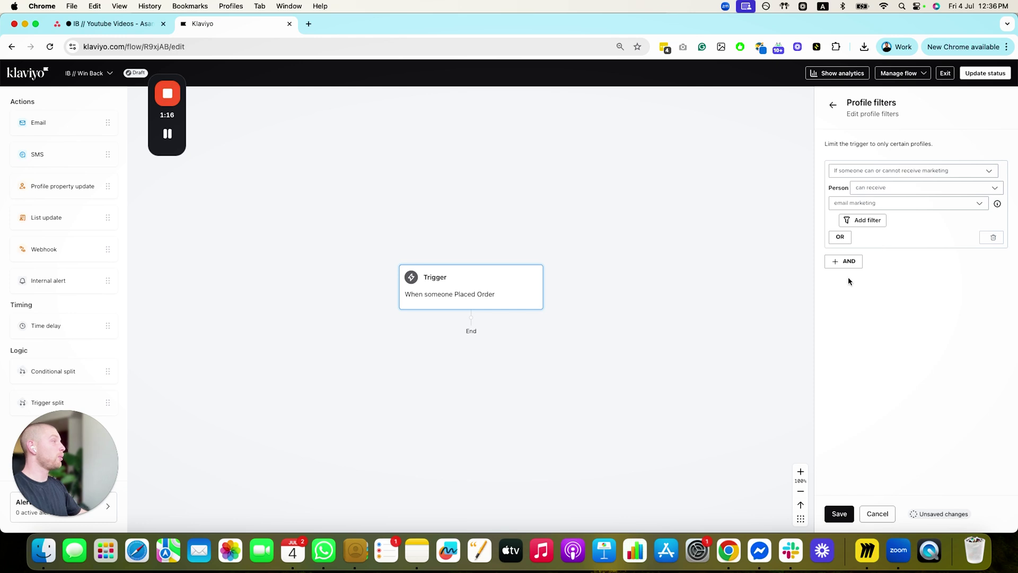
Add an AND profile filter for Placed Order zero times since starting this flow, and save the filters
{"action": "left_click", "coordinate": [846, 261]}
{"action": "left_click", "coordinate": [859, 286]}
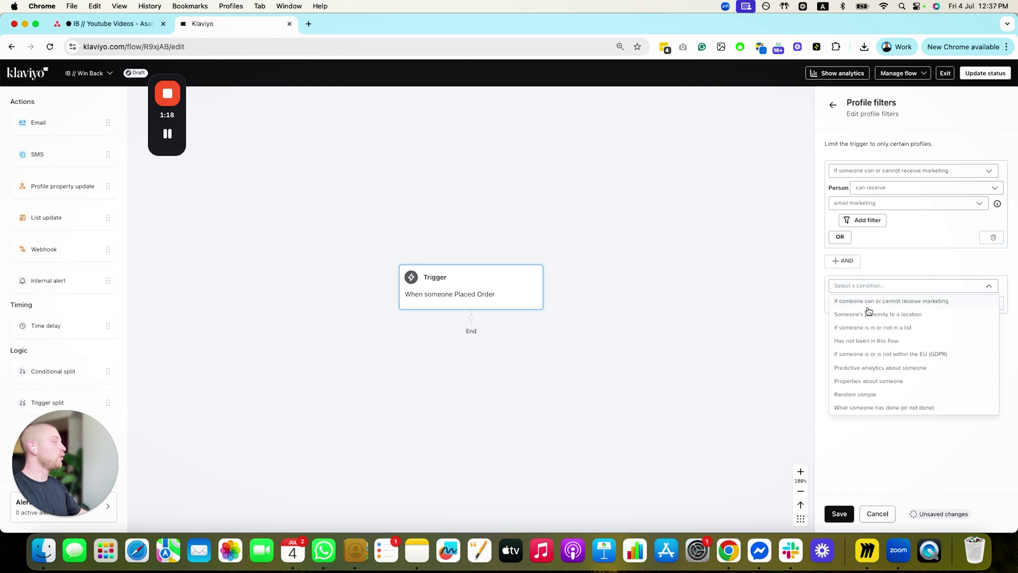
{"action": "left_click", "coordinate": [879, 407]}
{"action": "left_click", "coordinate": [894, 306]}
{"action": "type", "text": "placed"}
{"action": "left_click", "coordinate": [909, 355]}
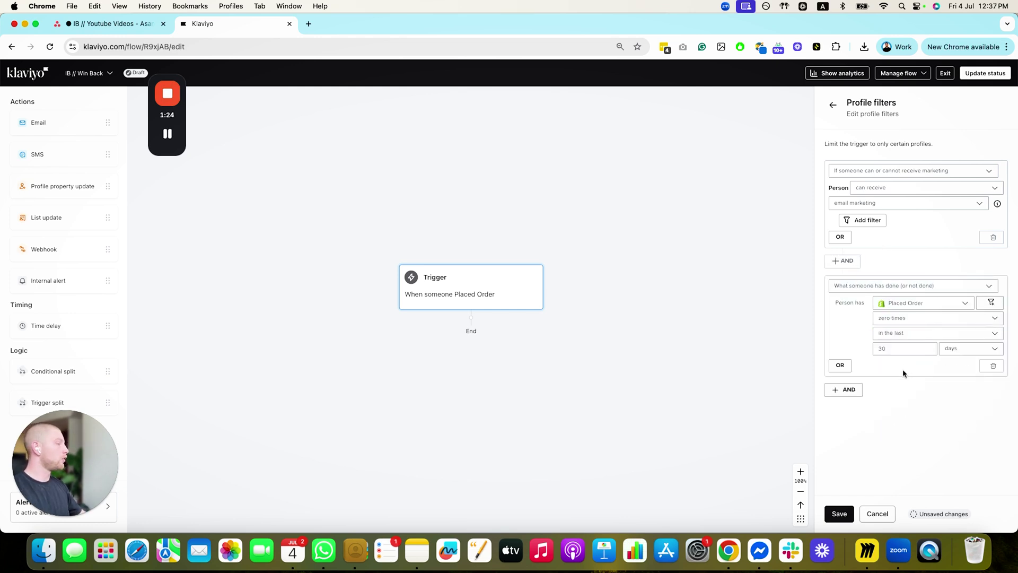
{"action": "left_click", "coordinate": [914, 333]}
{"action": "left_click", "coordinate": [908, 430]}
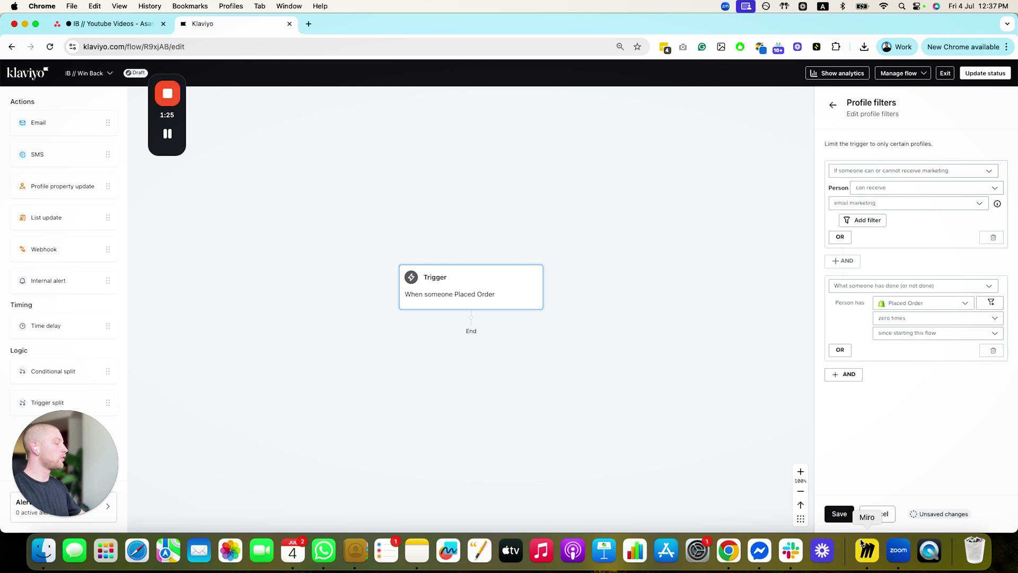
{"action": "left_click", "coordinate": [839, 513]}
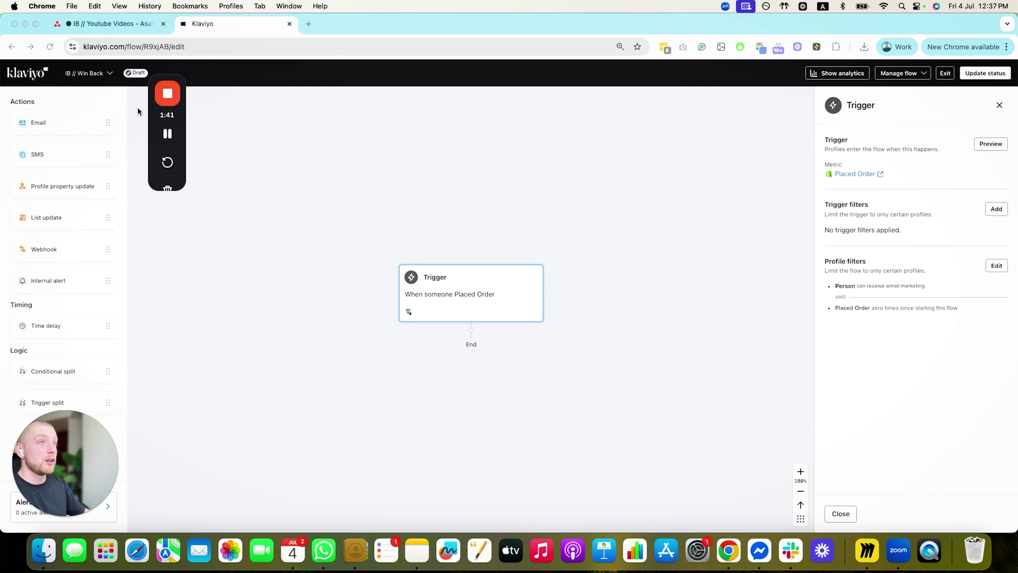
{"action": "left_click_drag", "start_coordinate": [59, 438], "coordinate": [190, 308]}
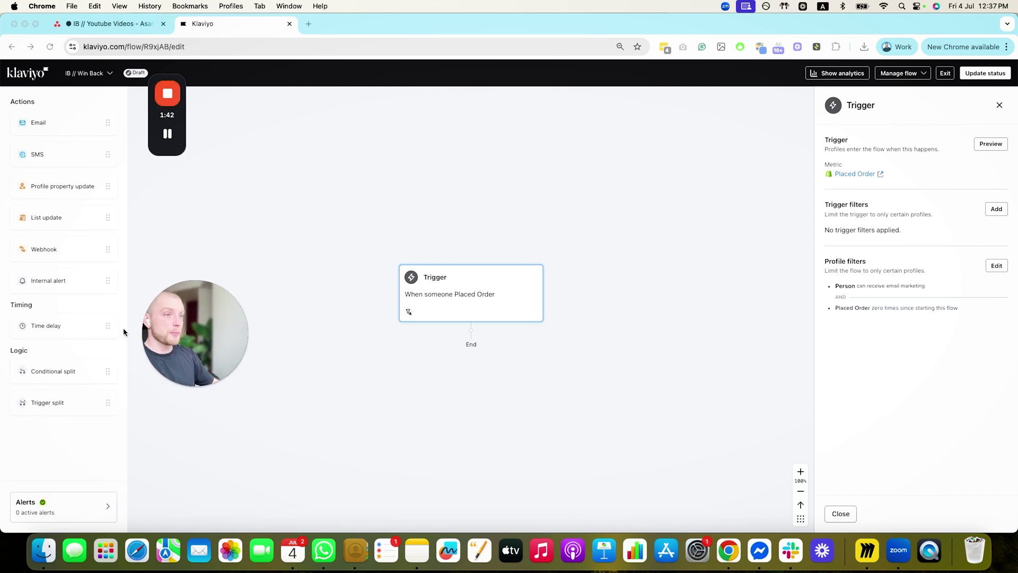
{"action": "left_click", "coordinate": [107, 444]}
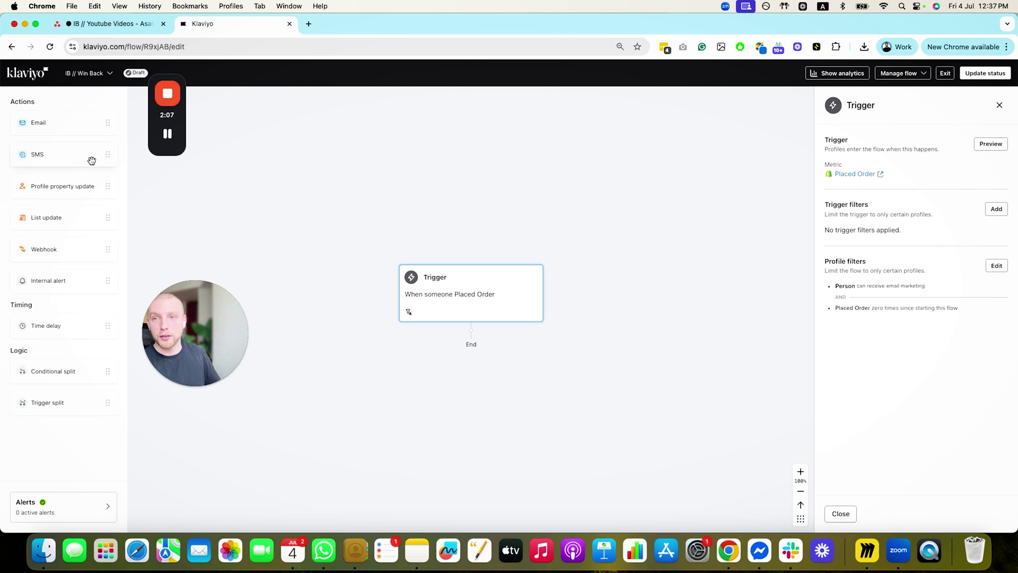
Add a time delay of 35 days below the trigger and save it
{"action": "left_click_drag", "start_coordinate": [75, 320], "coordinate": [471, 331]}
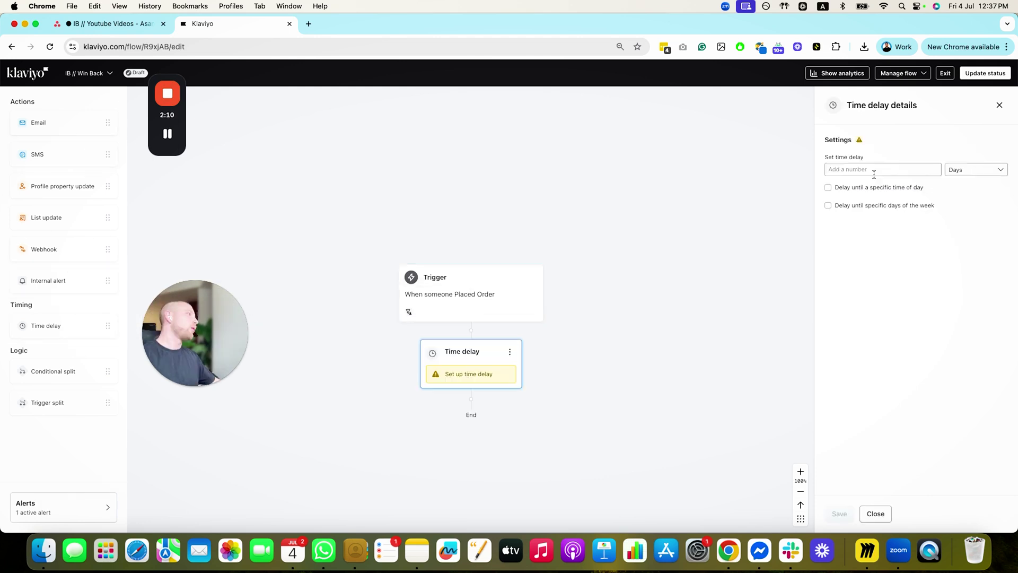
{"action": "left_click", "coordinate": [876, 170]}
{"action": "type", "text": "35"}
{"action": "key", "text": "Return"}
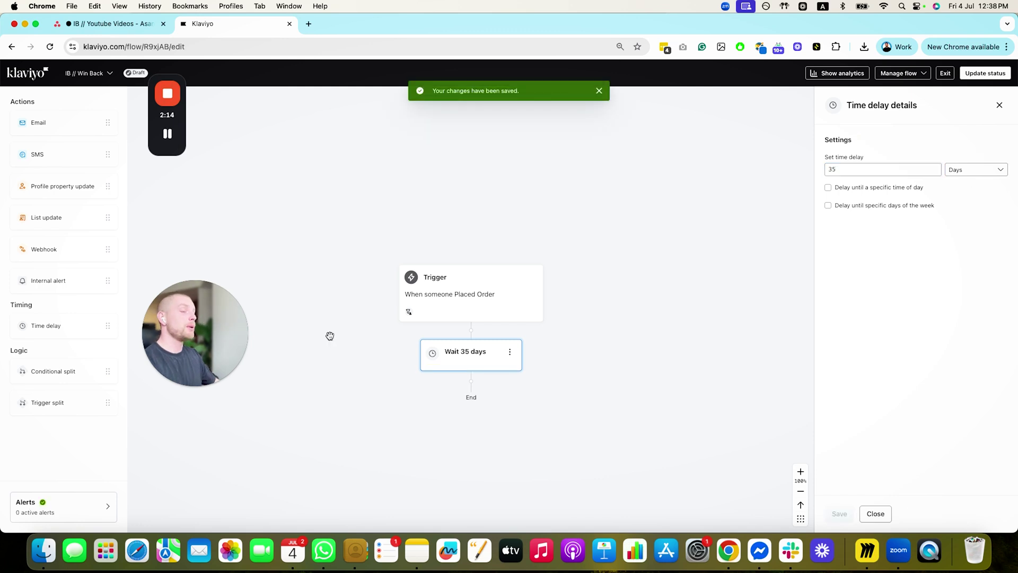
Add an email after the 35-day delay and turn off skipping recently emailed profiles in its settings
{"action": "left_click_drag", "start_coordinate": [215, 343], "coordinate": [77, 467]}
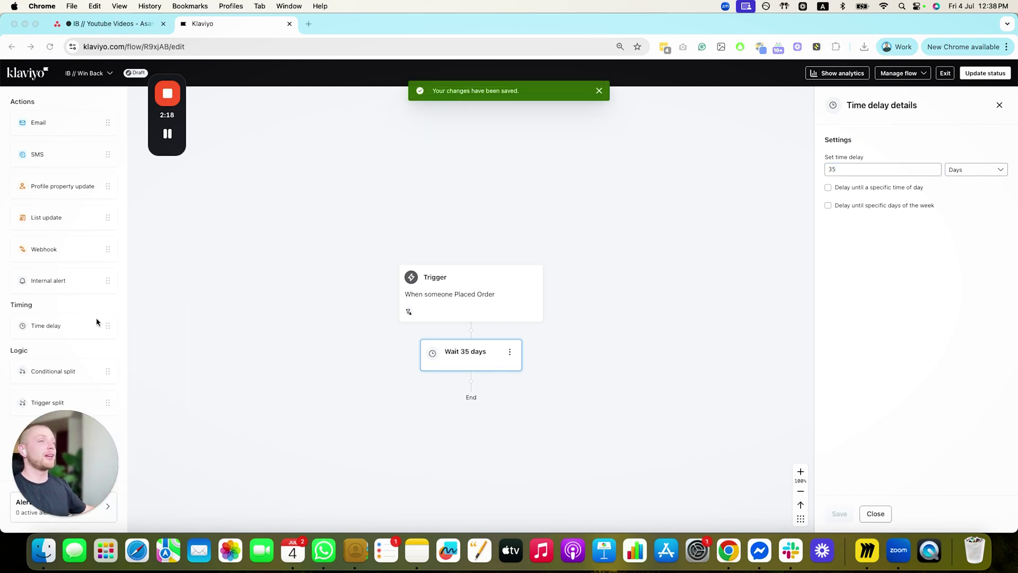
{"action": "left_click_drag", "start_coordinate": [277, 250], "coordinate": [303, 178]}
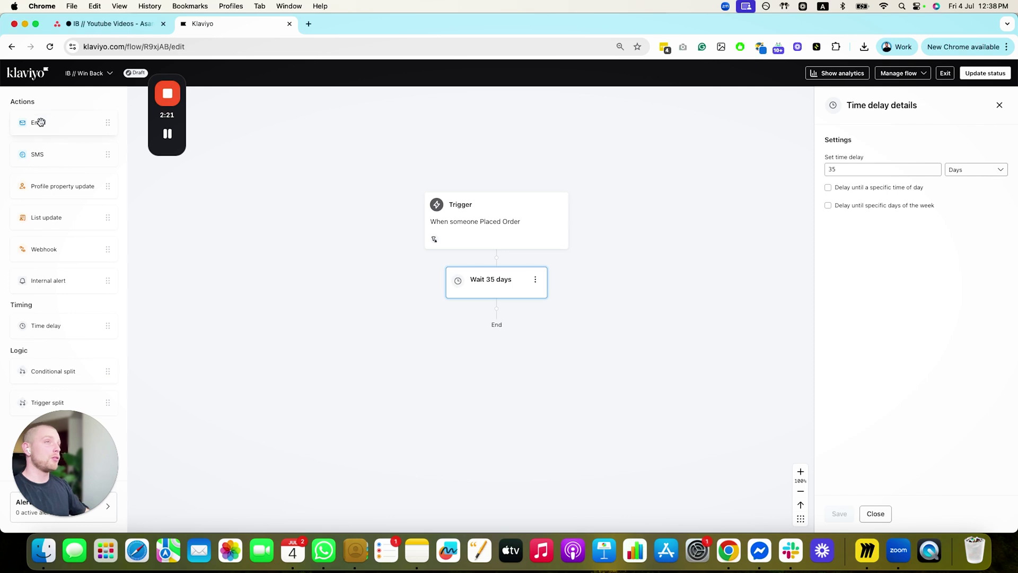
{"action": "left_click_drag", "start_coordinate": [47, 121], "coordinate": [485, 323]}
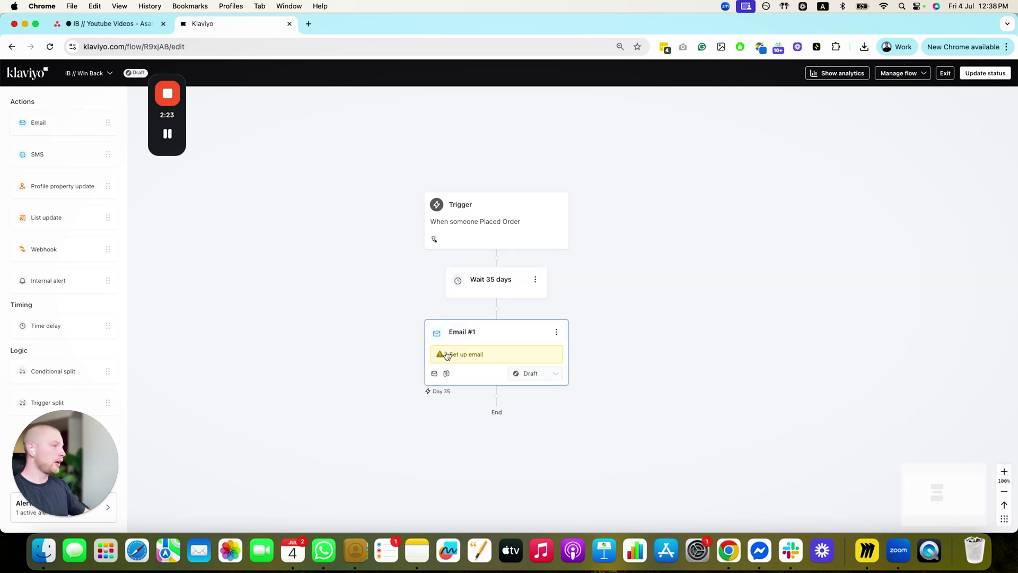
{"action": "left_click", "coordinate": [467, 352]}
{"action": "left_click", "coordinate": [859, 419]}
{"action": "left_click", "coordinate": [840, 514]}
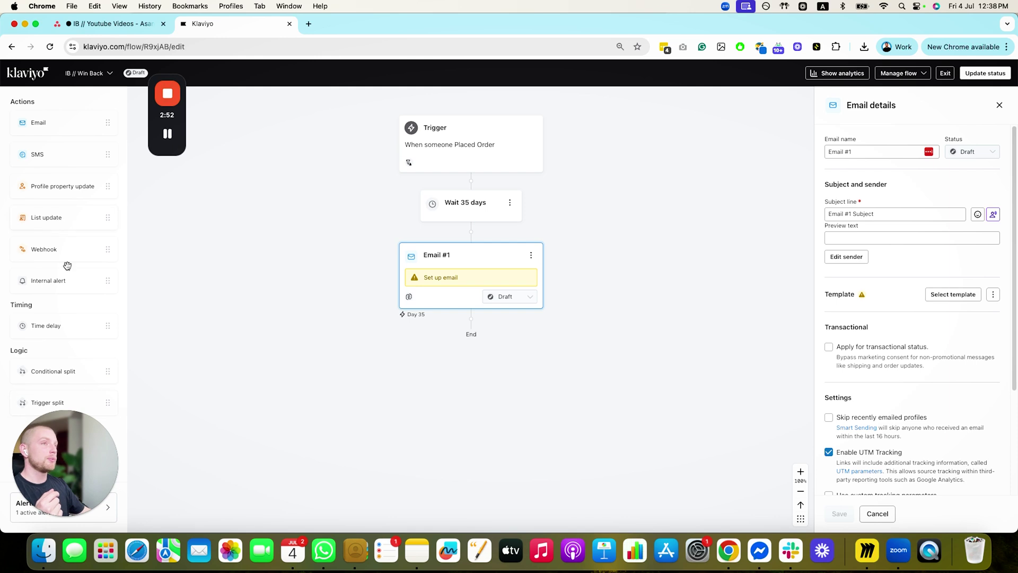
Add a time delay of 2 days after the first email
{"action": "left_click", "coordinate": [75, 325]}
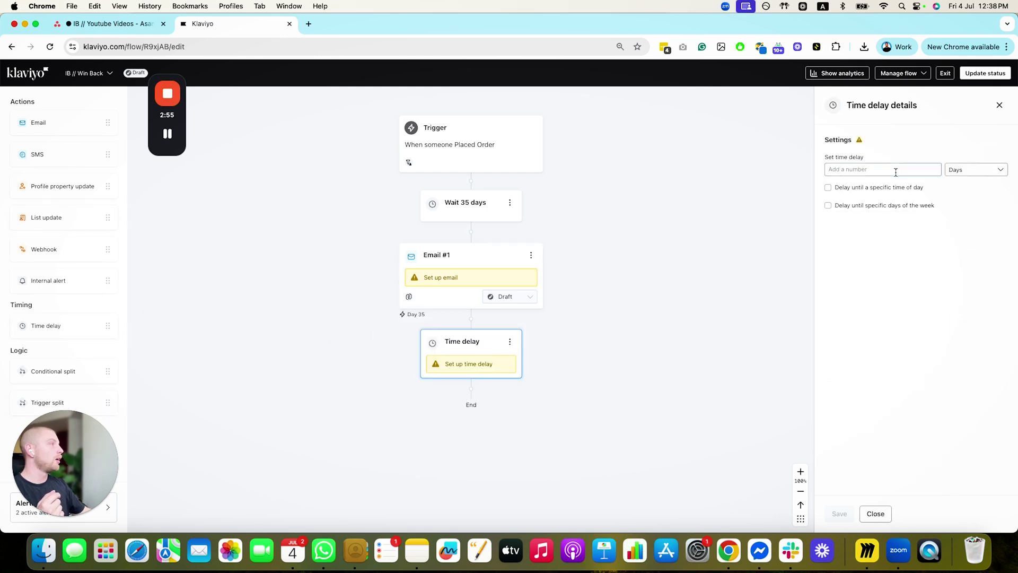
{"action": "left_click", "coordinate": [893, 169]}
{"action": "type", "text": "2"}
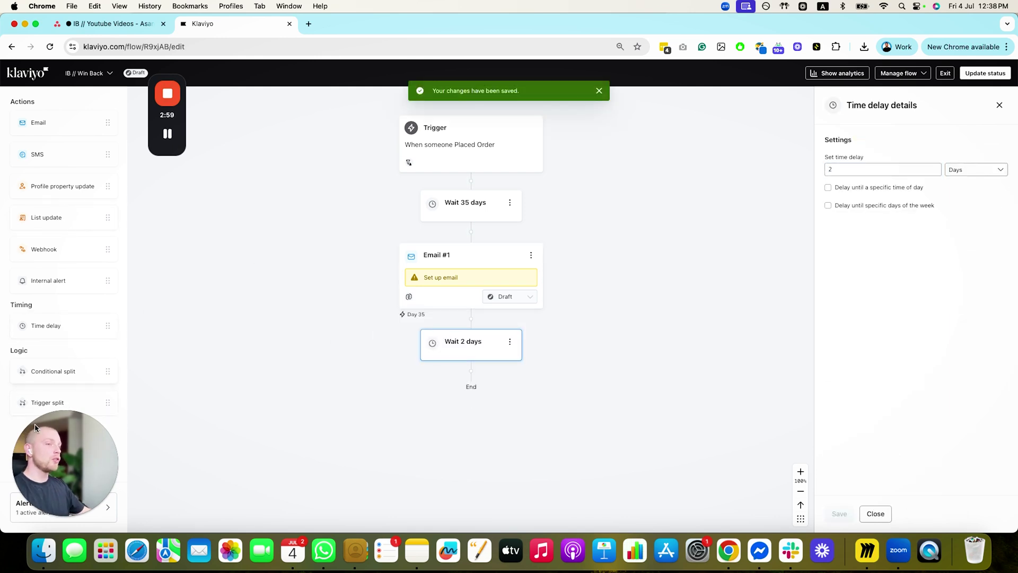
Add a trigger split after the 2-day delay and nest two more trigger splits along the No branches
{"action": "left_click_drag", "start_coordinate": [41, 402], "coordinate": [471, 373]}
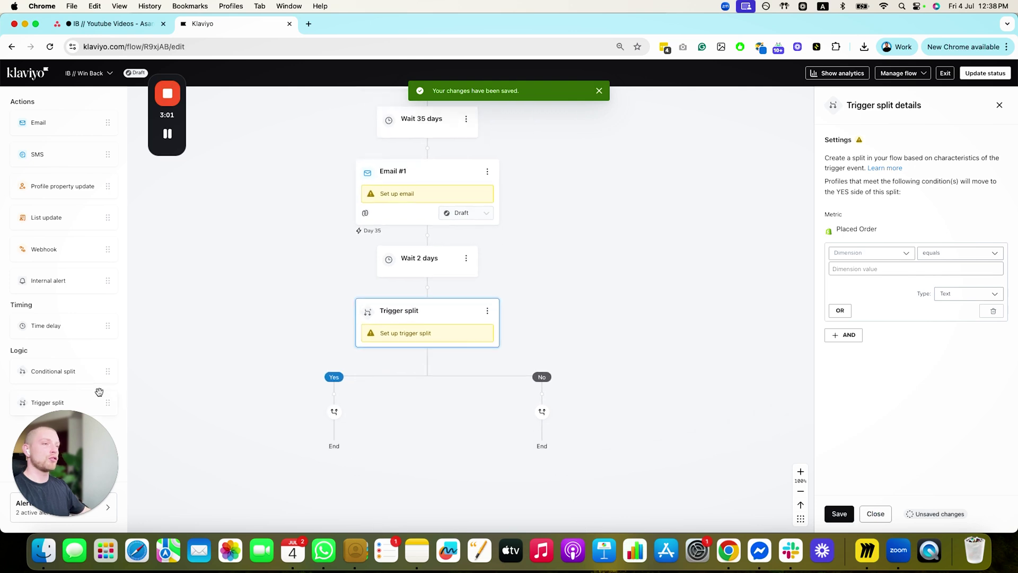
{"action": "left_click_drag", "start_coordinate": [98, 392], "coordinate": [275, 394]}
{"action": "left_click_drag", "start_coordinate": [47, 402], "coordinate": [637, 362]}
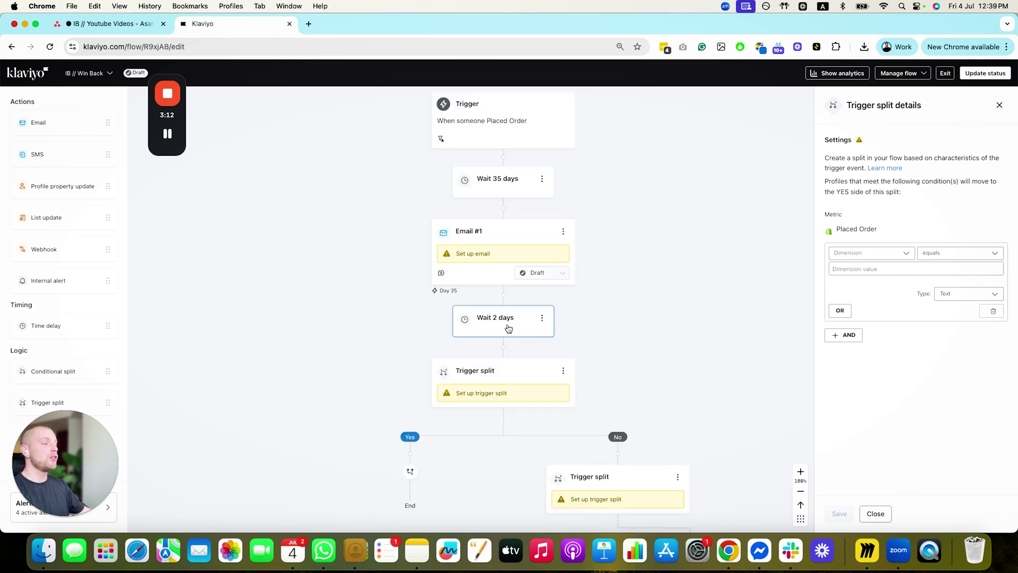
Set the lowest trigger split's condition to Collections contains Abstract Wall Art and save it
{"action": "left_click_drag", "start_coordinate": [508, 329], "coordinate": [281, 234]}
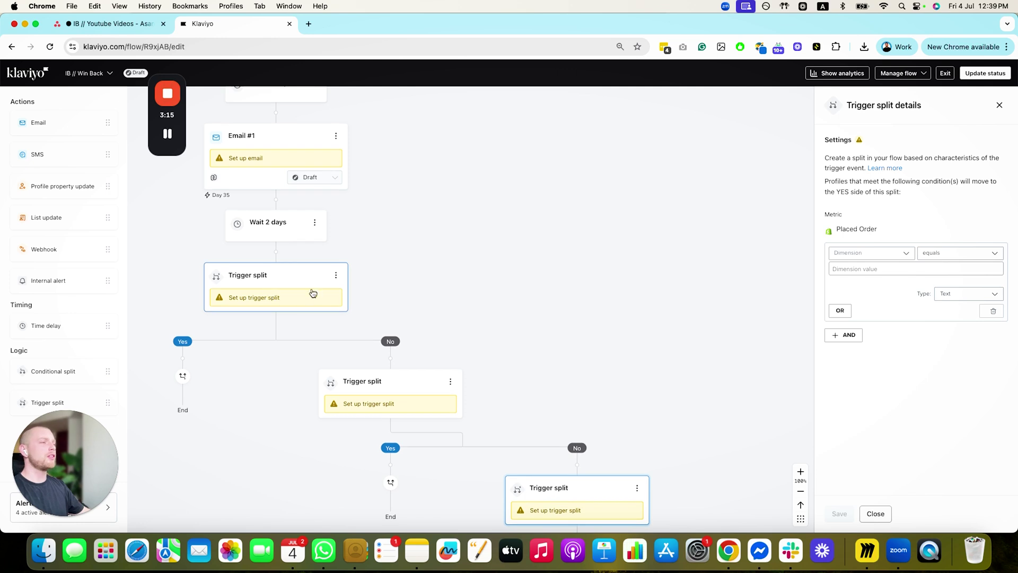
{"action": "left_click", "coordinate": [872, 254]}
{"action": "left_click", "coordinate": [867, 298]}
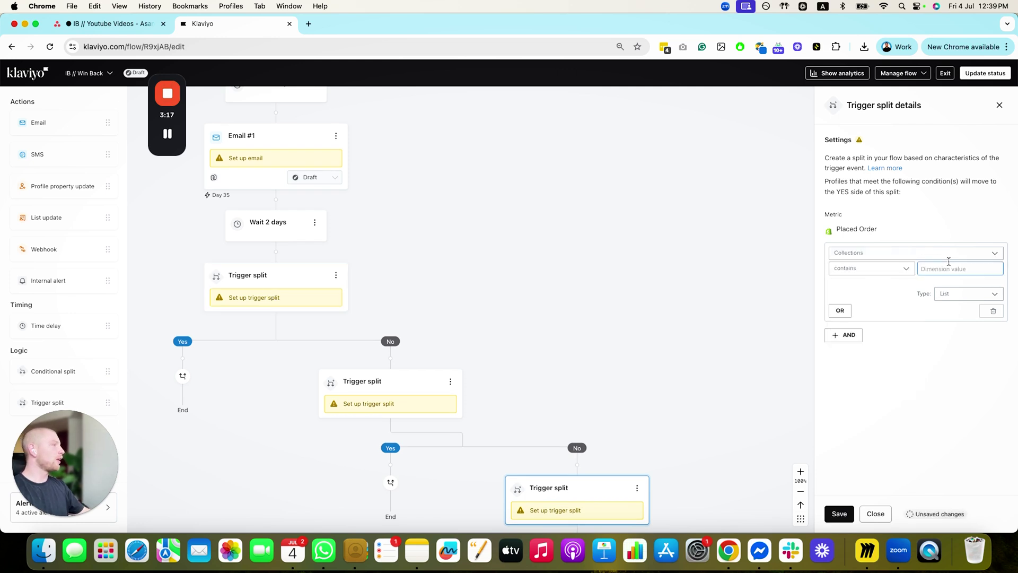
{"action": "left_click", "coordinate": [937, 269]}
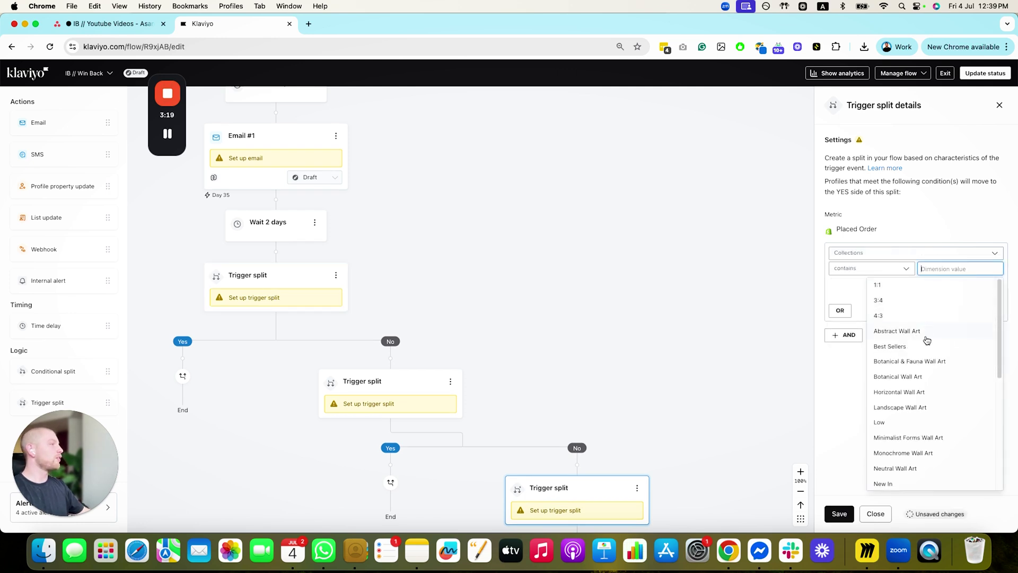
{"action": "left_click", "coordinate": [898, 331]}
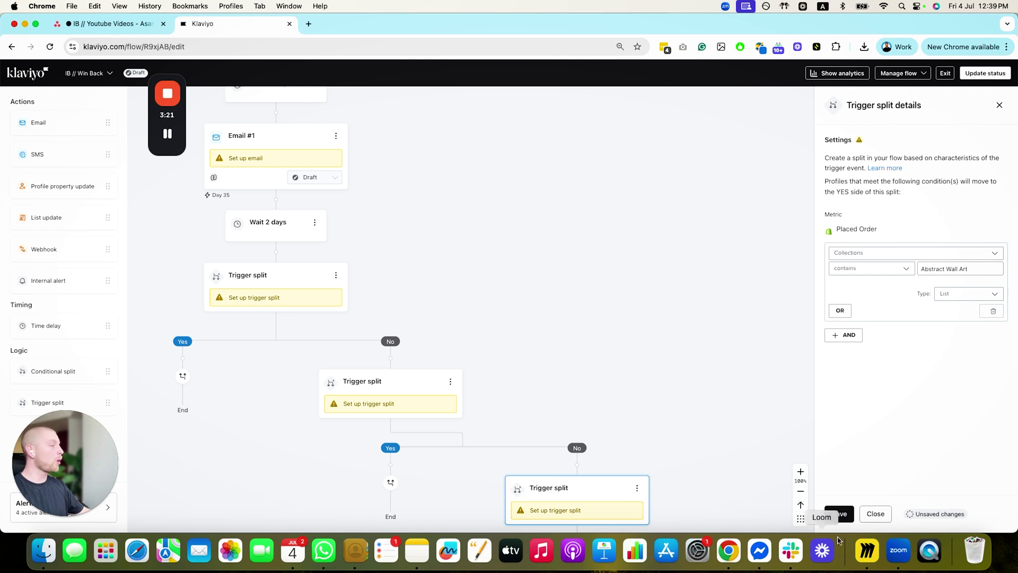
{"action": "left_click", "coordinate": [839, 513]}
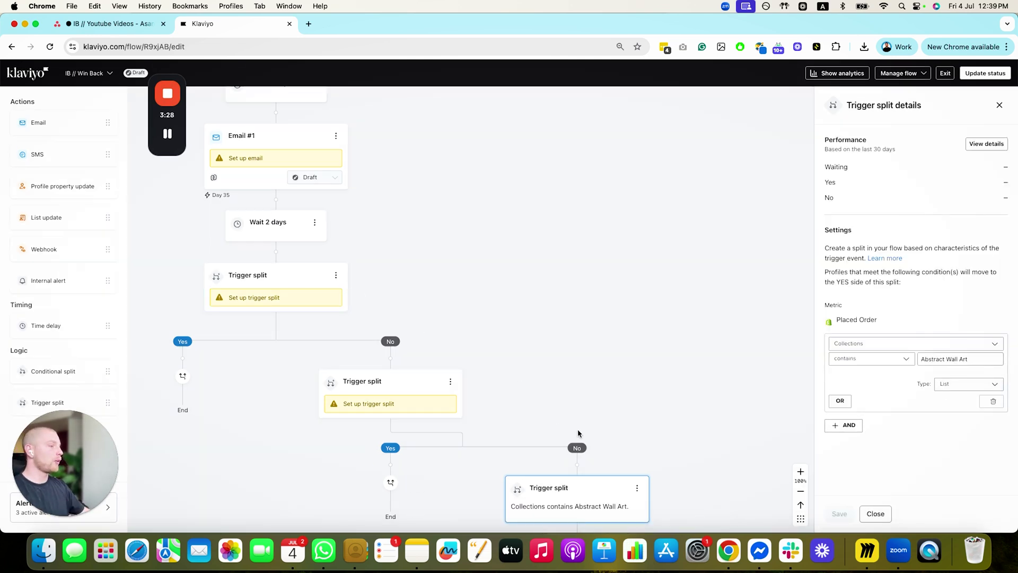
Set the middle trigger split's condition to Collections contains Botanical Wall Art and save it
{"action": "scroll", "coordinate": [484, 375], "scroll_direction": "down", "scroll_amount": 3}
{"action": "left_click", "coordinate": [436, 313]}
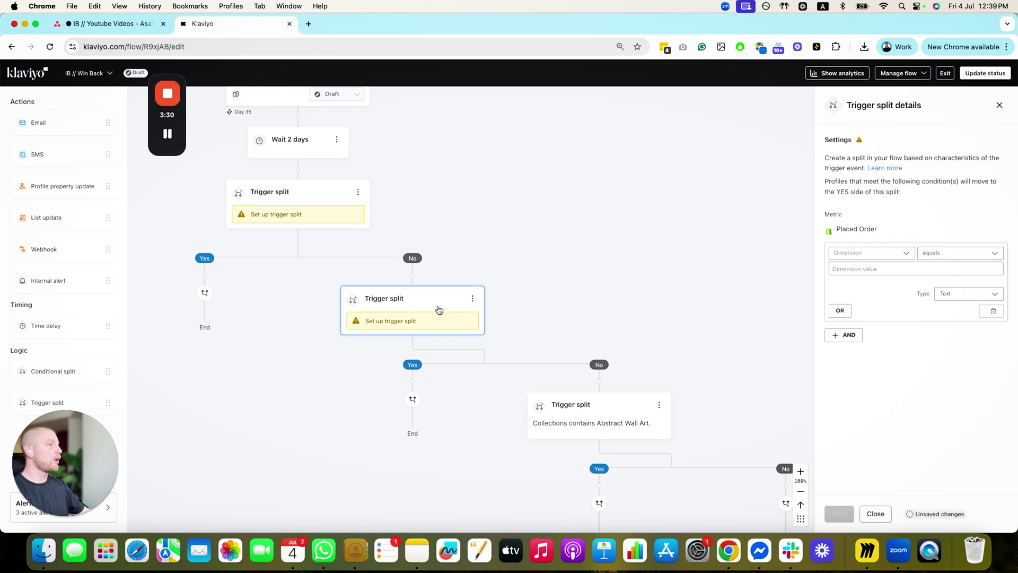
{"action": "left_click", "coordinate": [875, 253]}
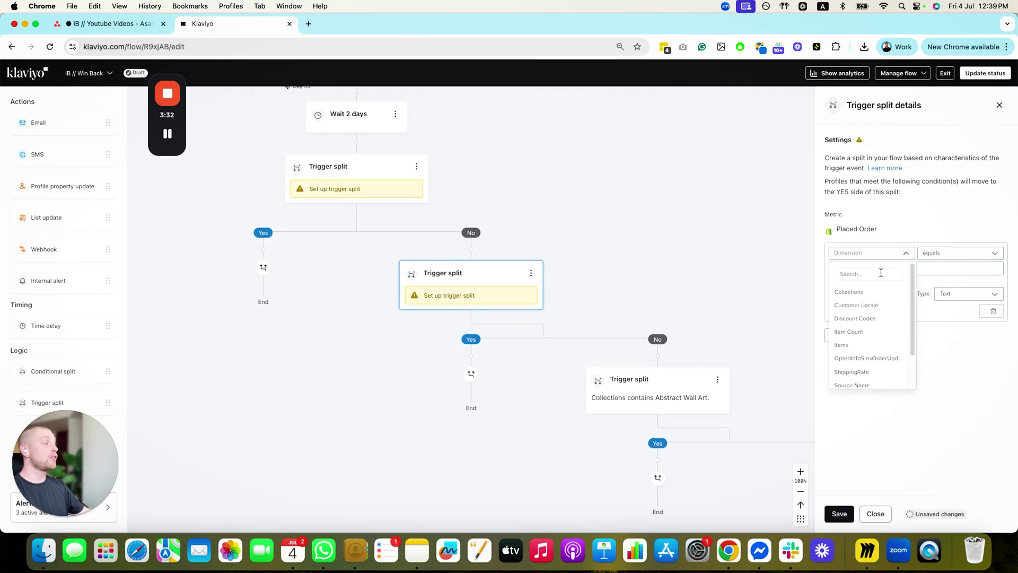
{"action": "type", "text": "collect"}
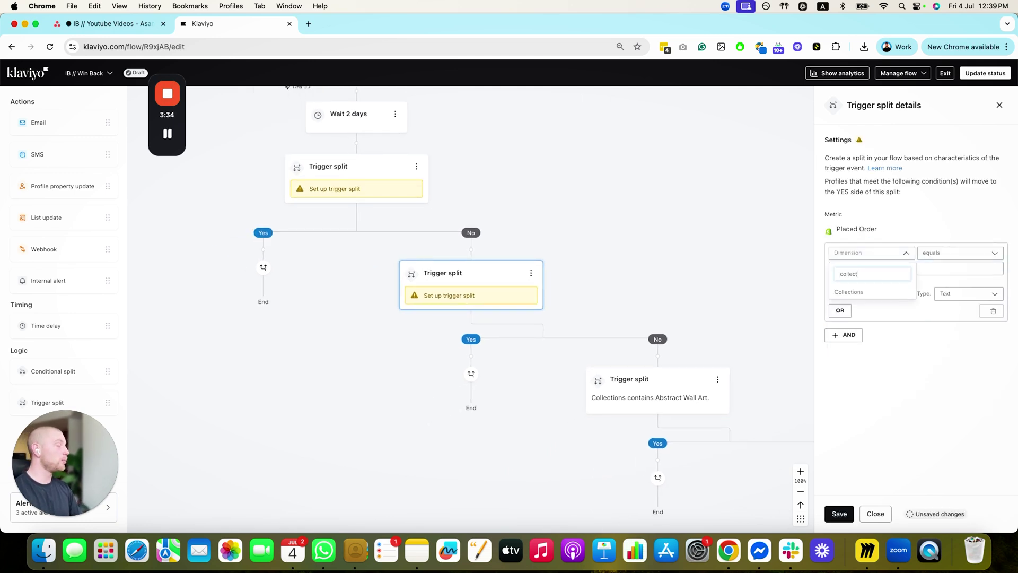
{"action": "left_click", "coordinate": [875, 293]}
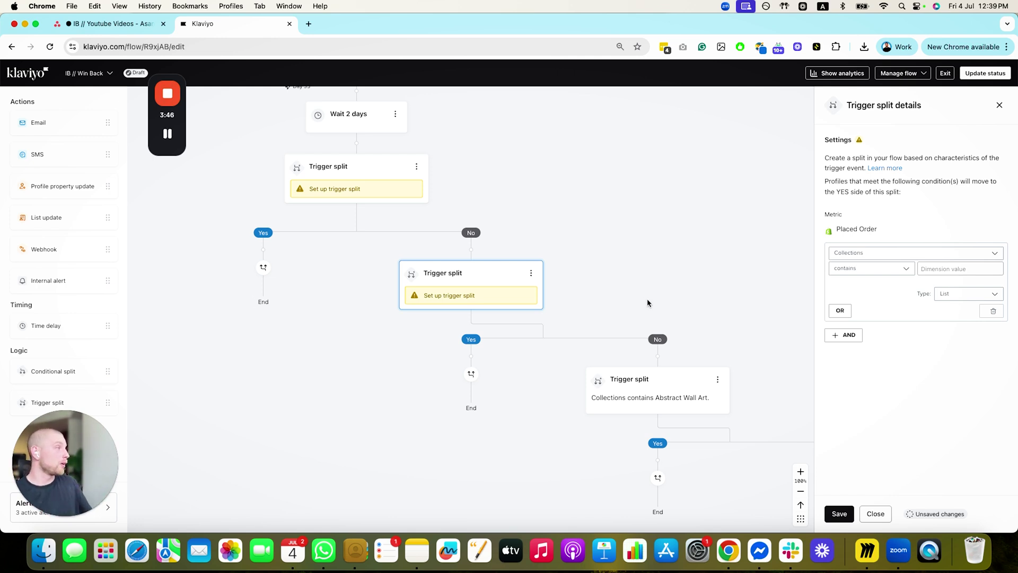
{"action": "left_click", "coordinate": [964, 270]}
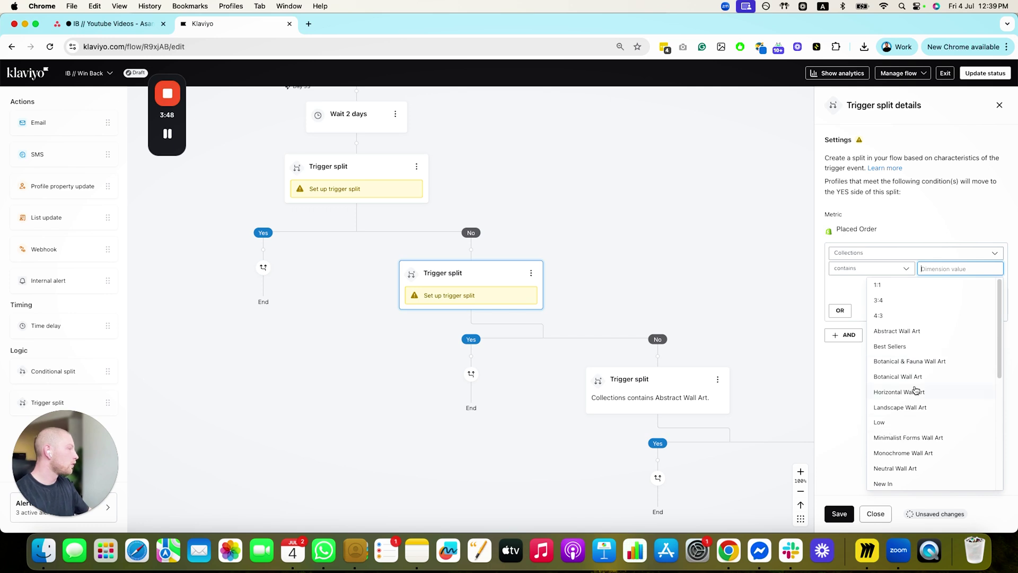
{"action": "left_click", "coordinate": [898, 376]}
{"action": "left_click", "coordinate": [839, 513]}
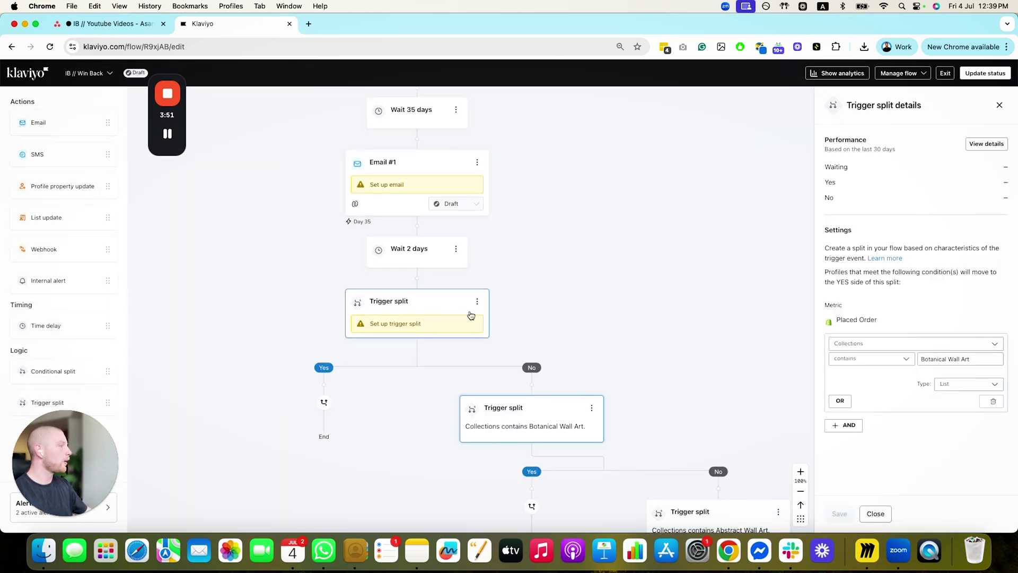
Set the first trigger split's condition to Collections contains Neutral Wall Art and save it
{"action": "left_click", "coordinate": [474, 314]}
{"action": "left_click", "coordinate": [870, 253]}
{"action": "type", "text": "coll"}
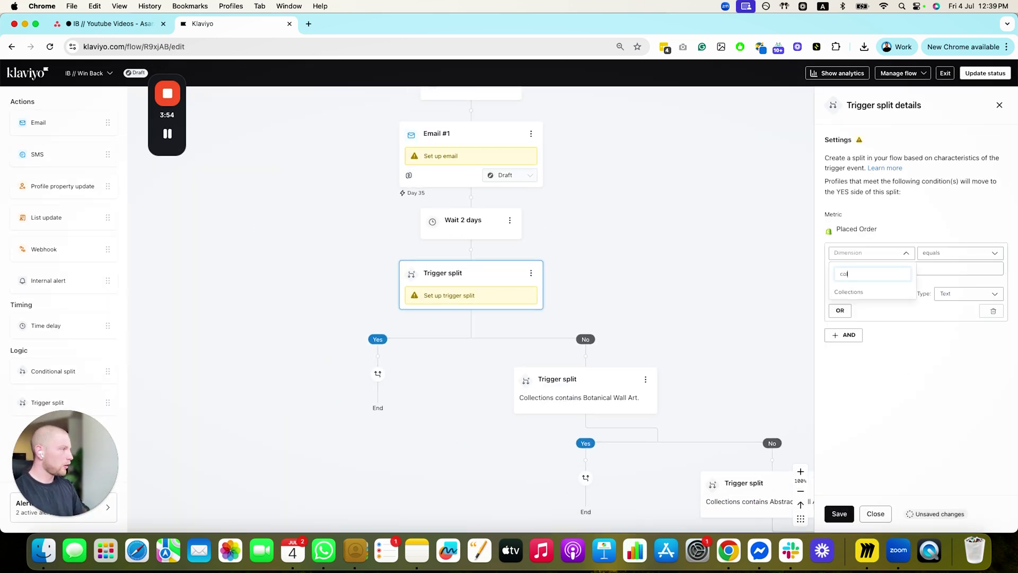
{"action": "left_click", "coordinate": [878, 292]}
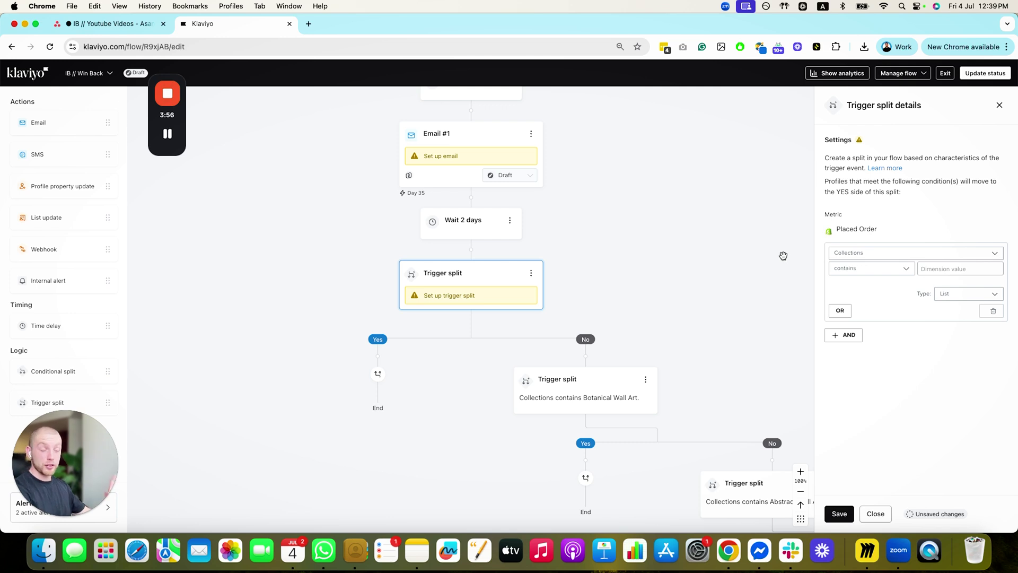
{"action": "left_click_drag", "start_coordinate": [735, 397], "coordinate": [695, 357]}
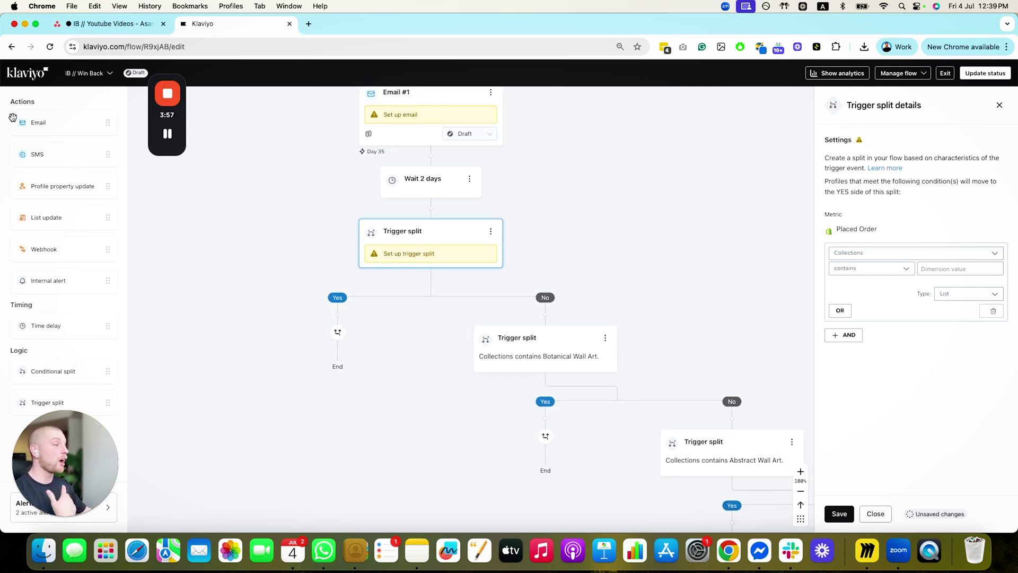
{"action": "left_click", "coordinate": [948, 275]}
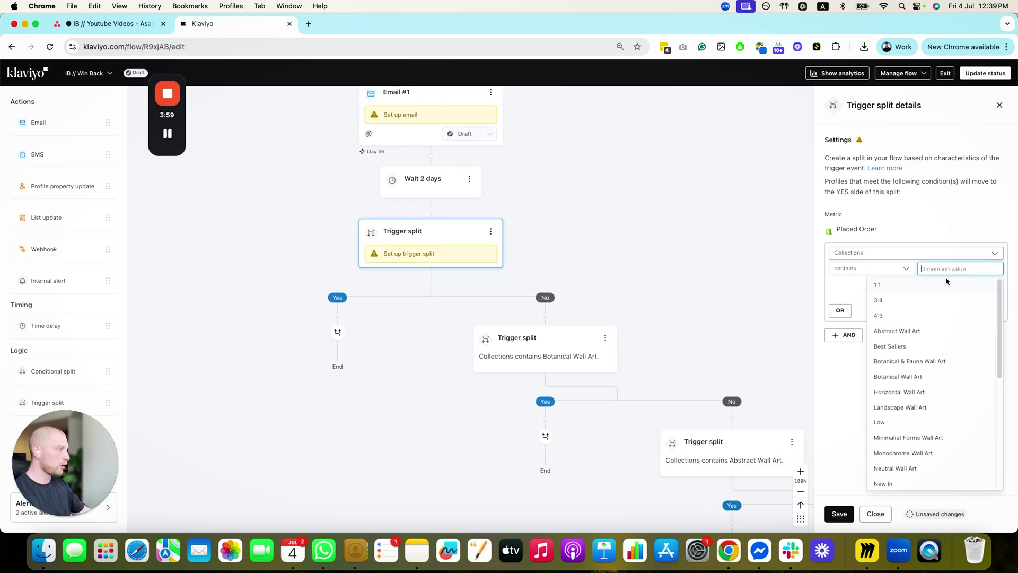
{"action": "left_click", "coordinate": [912, 469]}
{"action": "left_click", "coordinate": [839, 514]}
Review the flow's chain of collection splits and the operator options available for the Neutral Wall Art condition
{"action": "left_click_drag", "start_coordinate": [500, 241], "coordinate": [448, 290]}
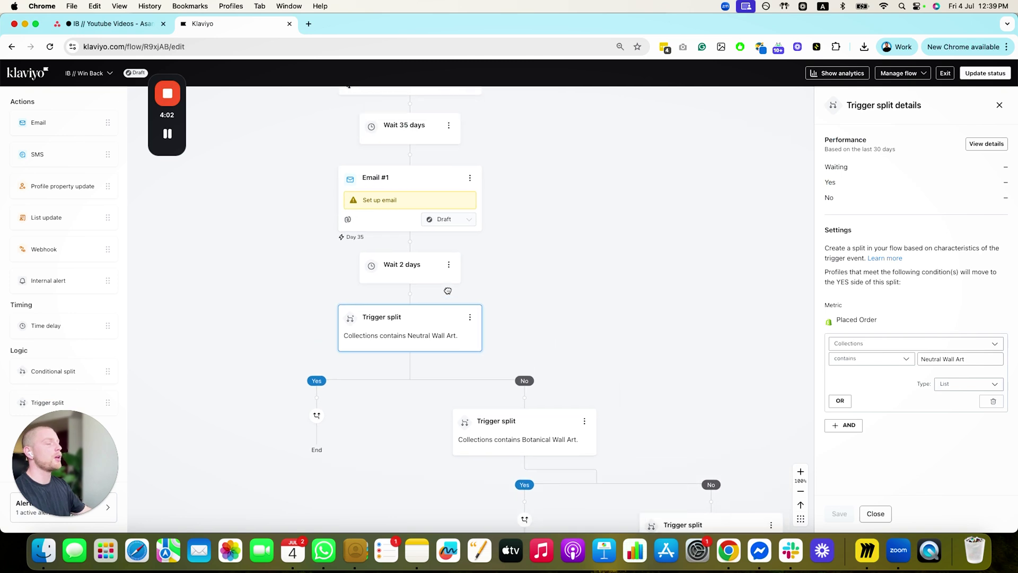
{"action": "scroll", "coordinate": [414, 265], "scroll_direction": "down", "scroll_amount": 5}
{"action": "scroll", "coordinate": [413, 266], "scroll_direction": "right", "scroll_amount": 8}
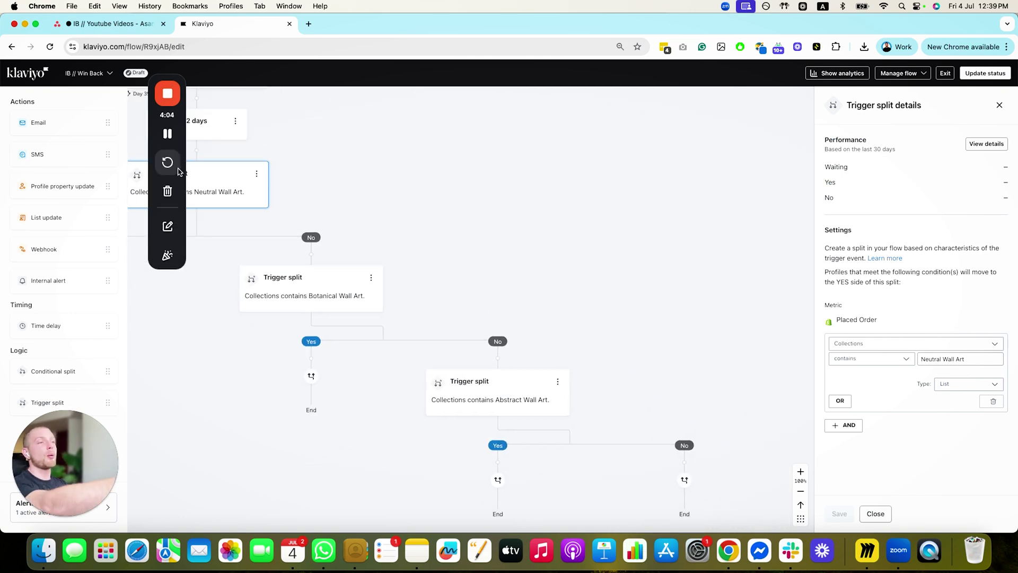
{"action": "scroll", "coordinate": [276, 365], "scroll_direction": "up", "scroll_amount": 2}
{"action": "scroll", "coordinate": [275, 365], "scroll_direction": "up", "scroll_amount": 5}
{"action": "scroll", "coordinate": [275, 365], "scroll_direction": "left", "scroll_amount": 4}
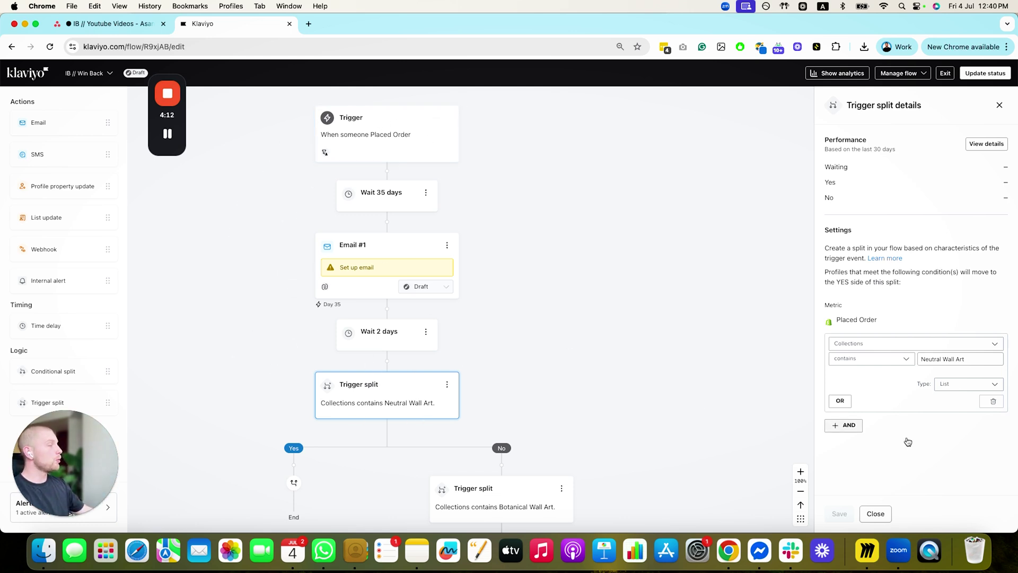
{"action": "left_click", "coordinate": [931, 357]}
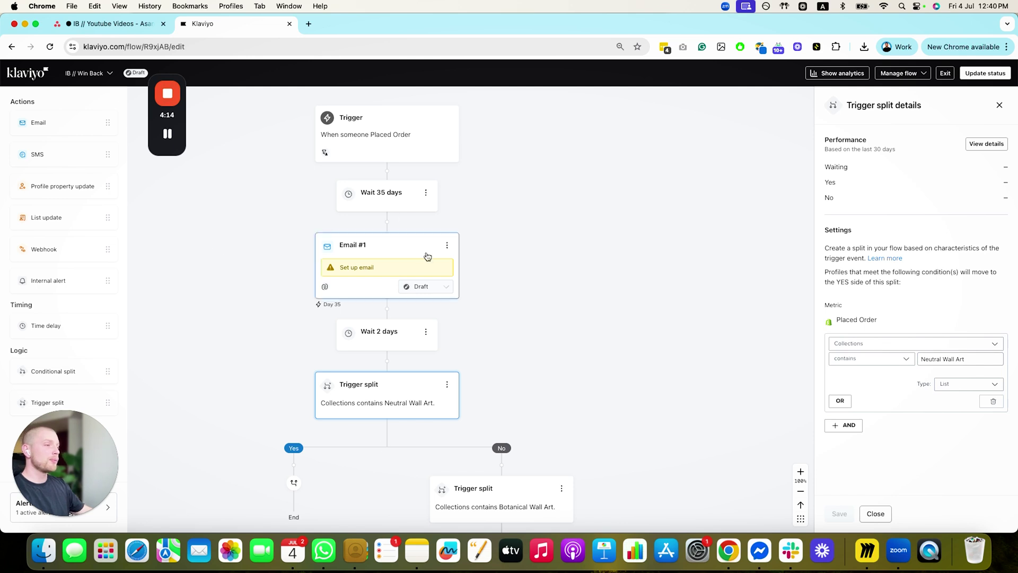
{"action": "scroll", "coordinate": [226, 316], "scroll_direction": "down", "scroll_amount": 4}
{"action": "scroll", "coordinate": [505, 375], "scroll_direction": "down", "scroll_amount": 5}
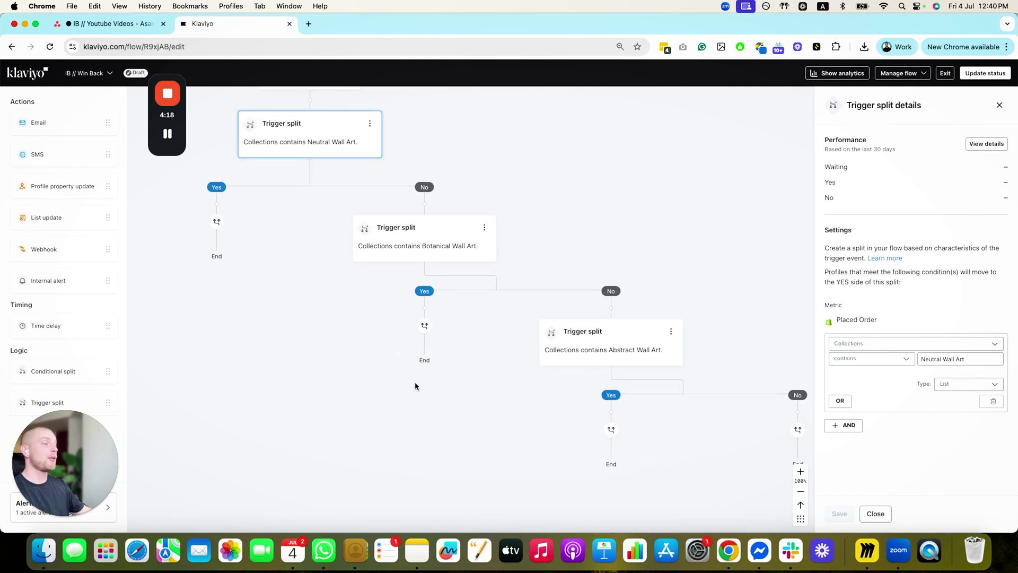
{"action": "scroll", "coordinate": [506, 436], "scroll_direction": "up", "scroll_amount": 3}
{"action": "scroll", "coordinate": [506, 436], "scroll_direction": "left", "scroll_amount": 4}
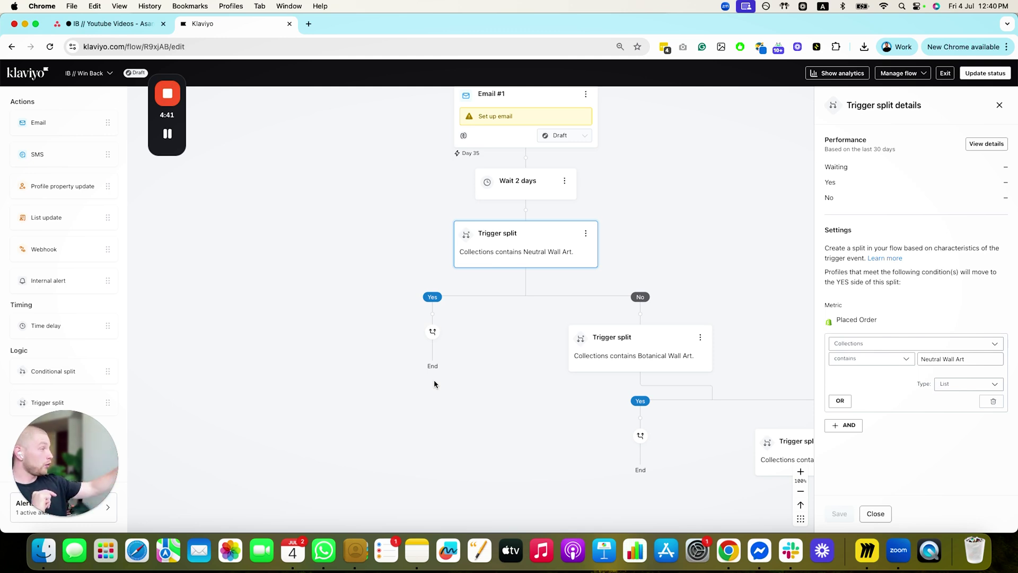
{"action": "left_click", "coordinate": [900, 359]}
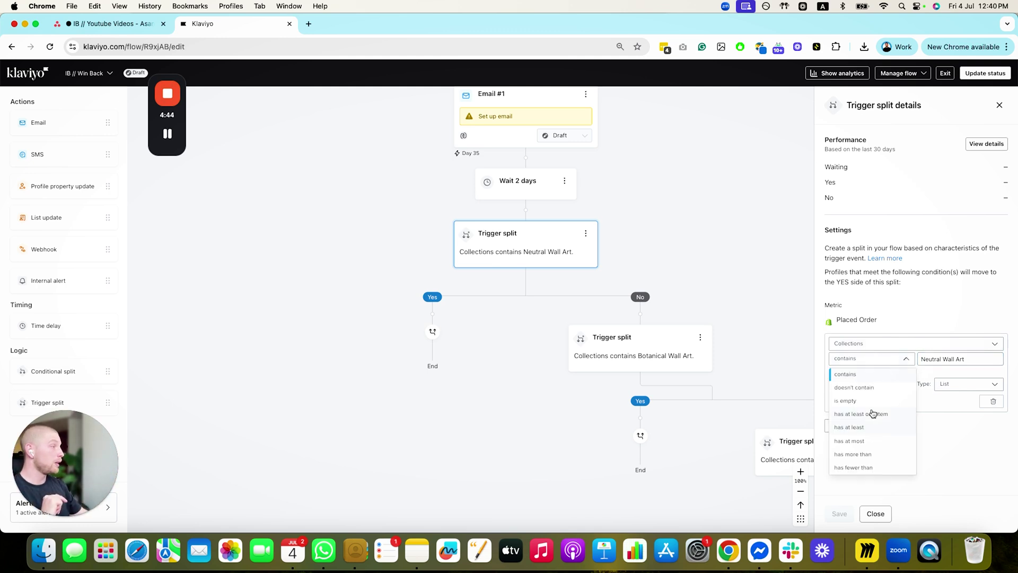
{"action": "left_click", "coordinate": [993, 457]}
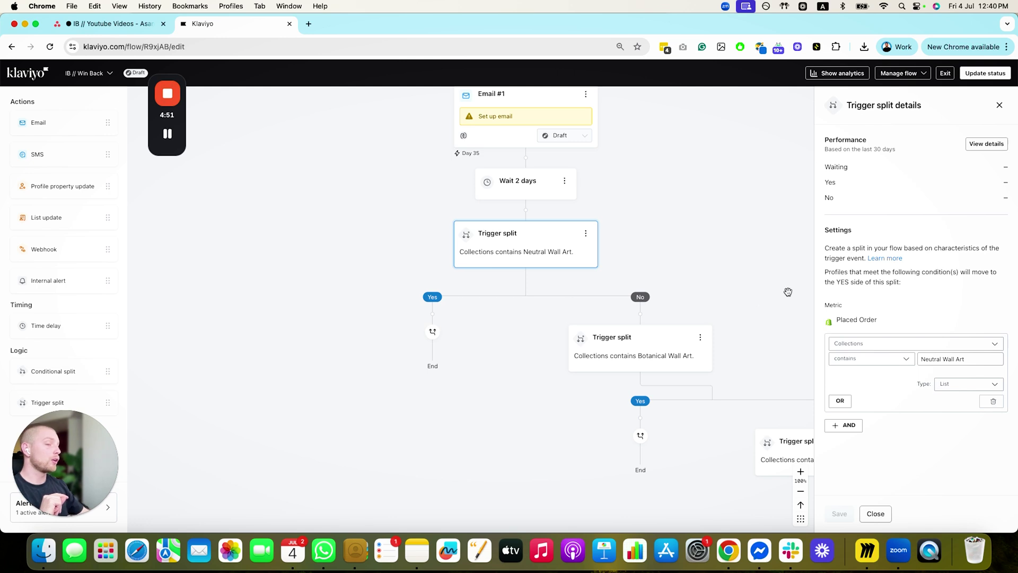
Add an email to the Yes branch of each of the three collection splits and to the final No branch
{"action": "left_click_drag", "start_coordinate": [579, 448], "coordinate": [468, 436]}
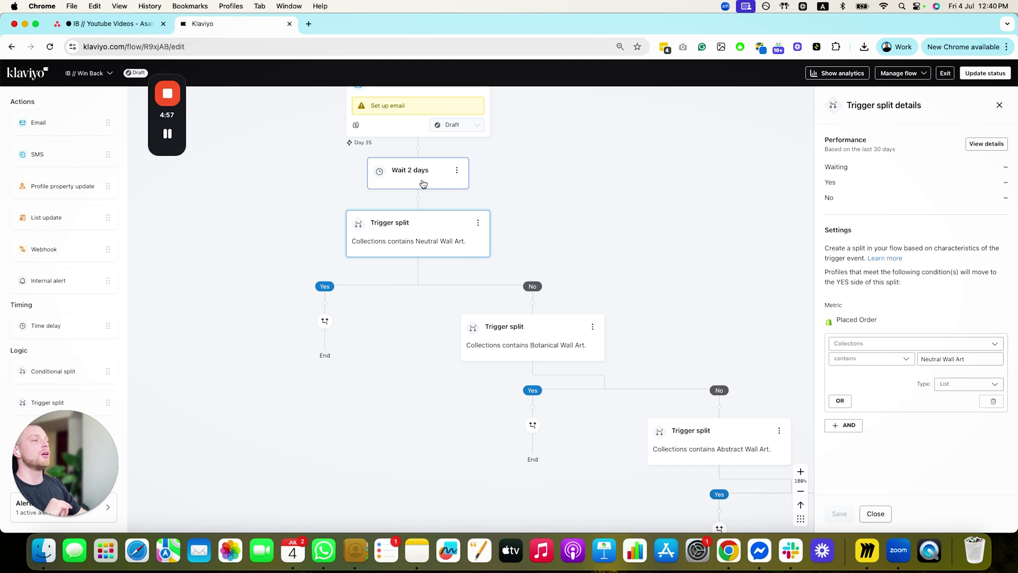
{"action": "left_click_drag", "start_coordinate": [504, 287], "coordinate": [461, 243]}
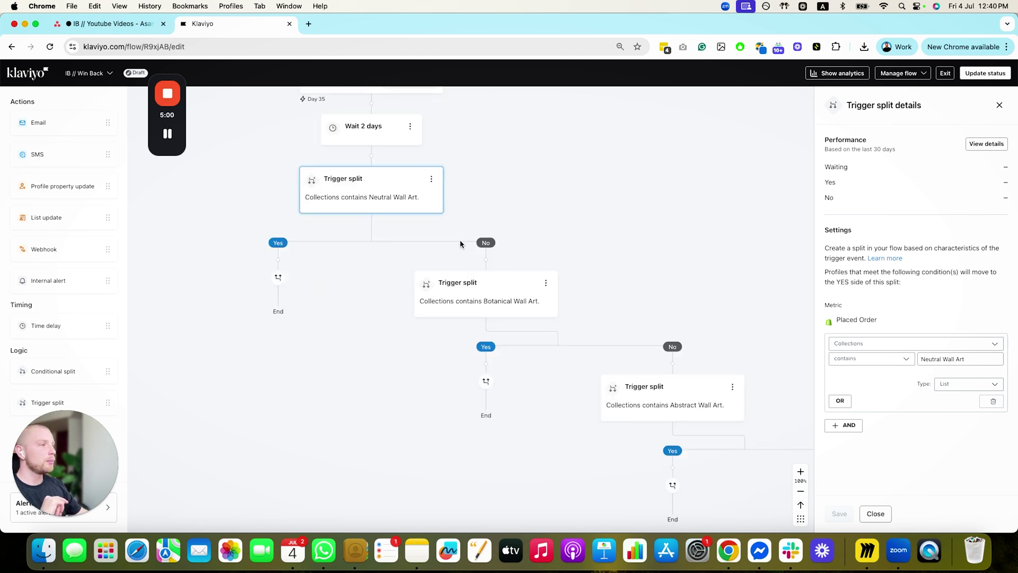
{"action": "left_click_drag", "start_coordinate": [575, 433], "coordinate": [517, 374]}
{"action": "scroll", "coordinate": [652, 467], "scroll_direction": "right", "scroll_amount": 1}
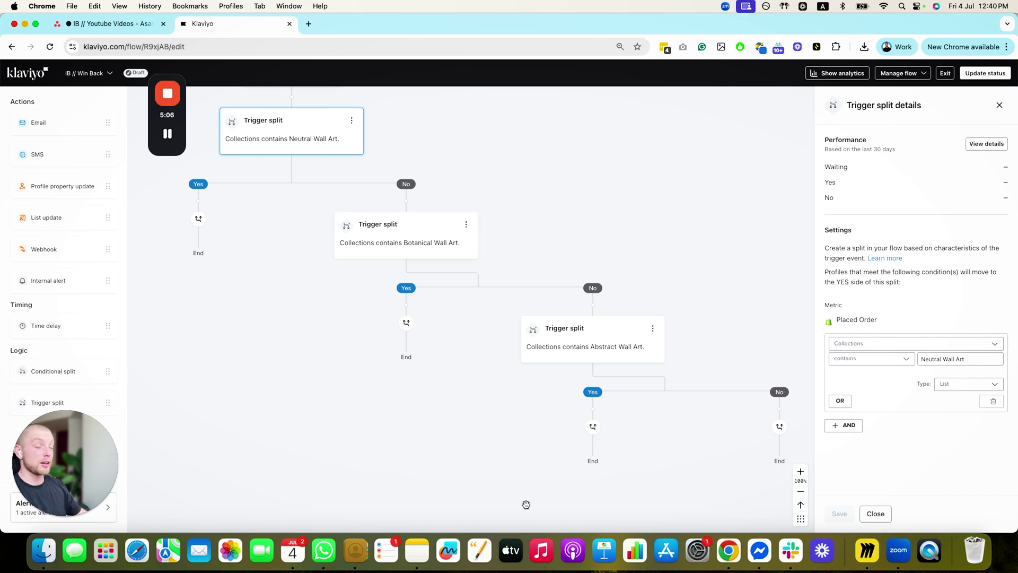
{"action": "left_click_drag", "start_coordinate": [615, 458], "coordinate": [562, 426]}
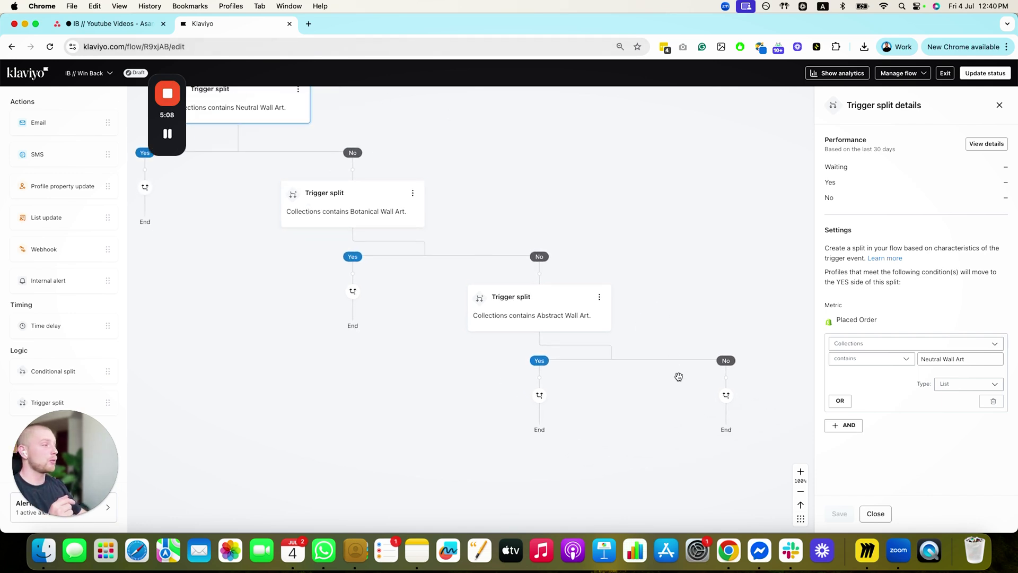
{"action": "left_click_drag", "start_coordinate": [246, 325], "coordinate": [336, 423]}
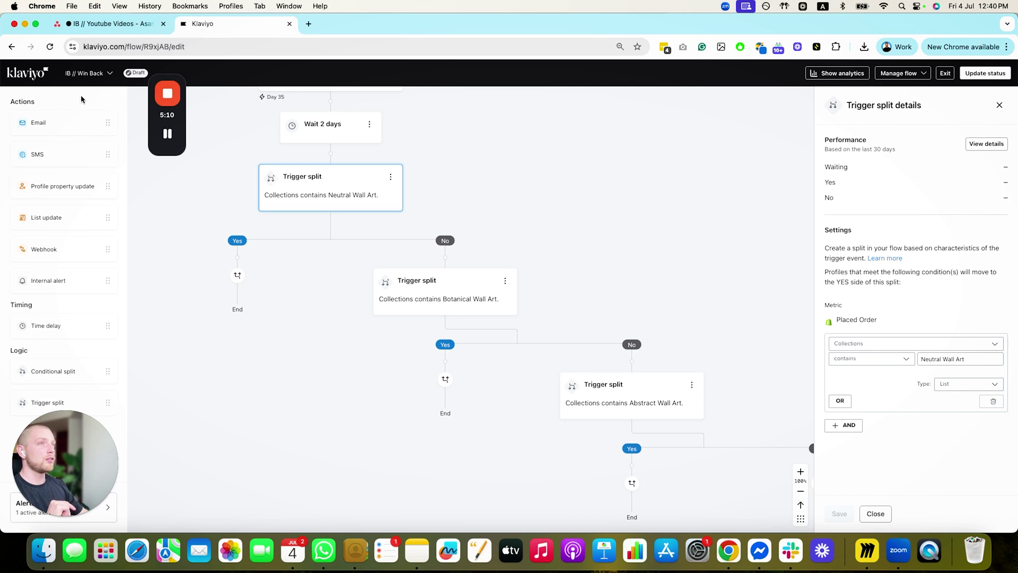
{"action": "left_click_drag", "start_coordinate": [54, 122], "coordinate": [237, 275]}
{"action": "left_click_drag", "start_coordinate": [53, 123], "coordinate": [632, 480]}
{"action": "left_click_drag", "start_coordinate": [108, 124], "coordinate": [763, 387]}
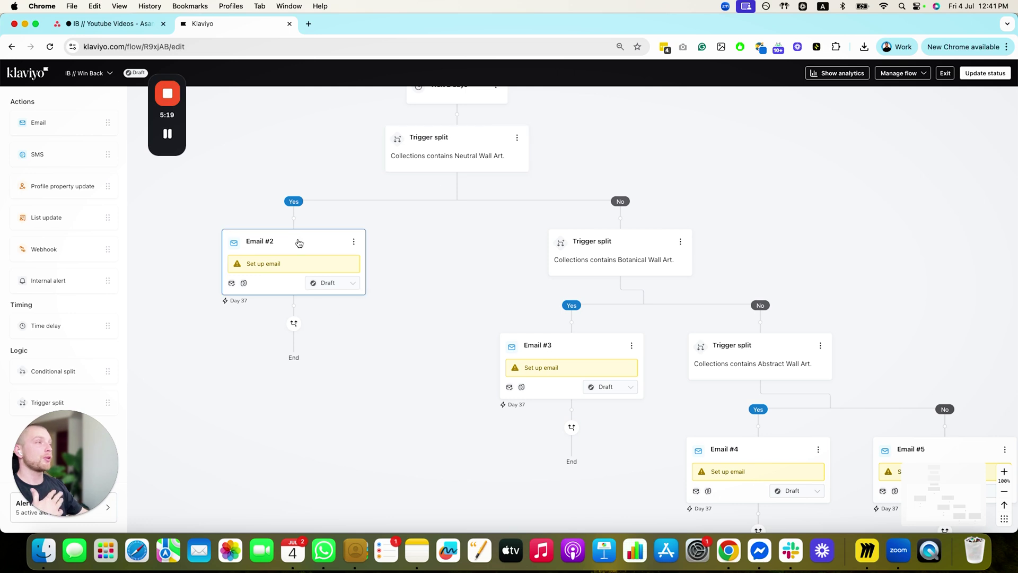
Examine how the emails are distributed across the Yes and No branches of the three collection splits
{"action": "left_click_drag", "start_coordinate": [476, 220], "coordinate": [457, 325]}
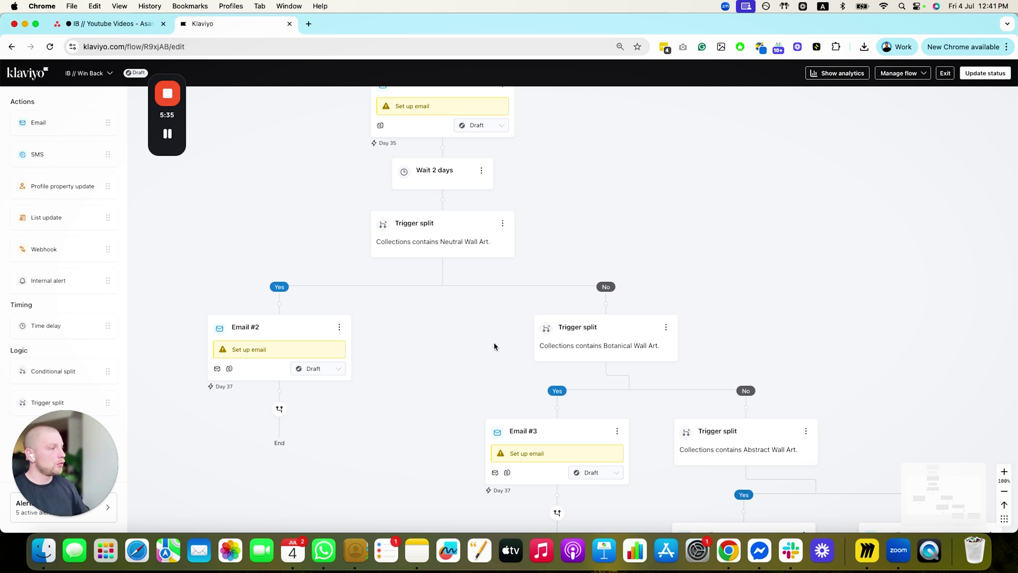
{"action": "scroll", "coordinate": [580, 439], "scroll_direction": "down", "scroll_amount": 3}
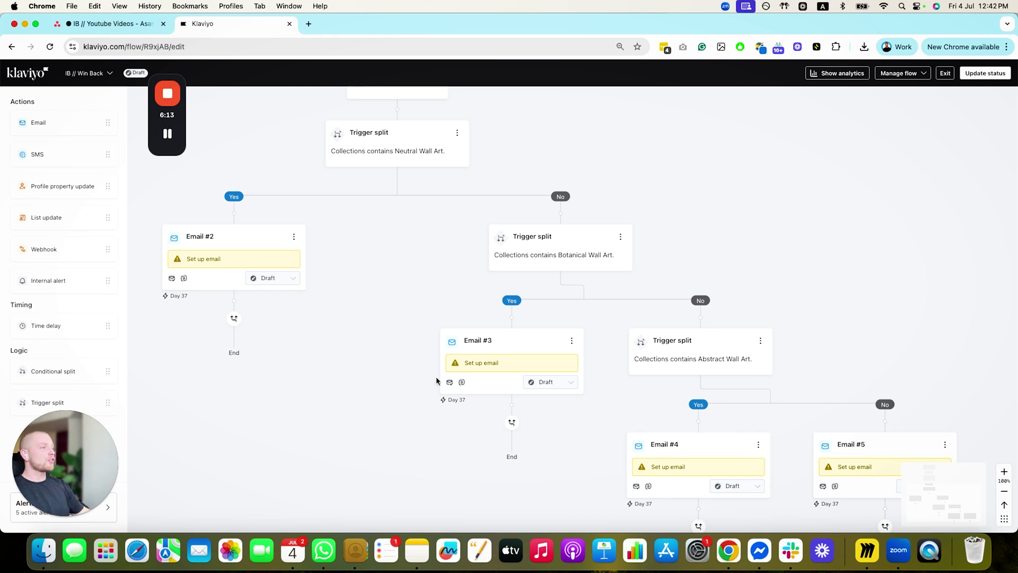
{"action": "left_click_drag", "start_coordinate": [470, 377], "coordinate": [239, 238]}
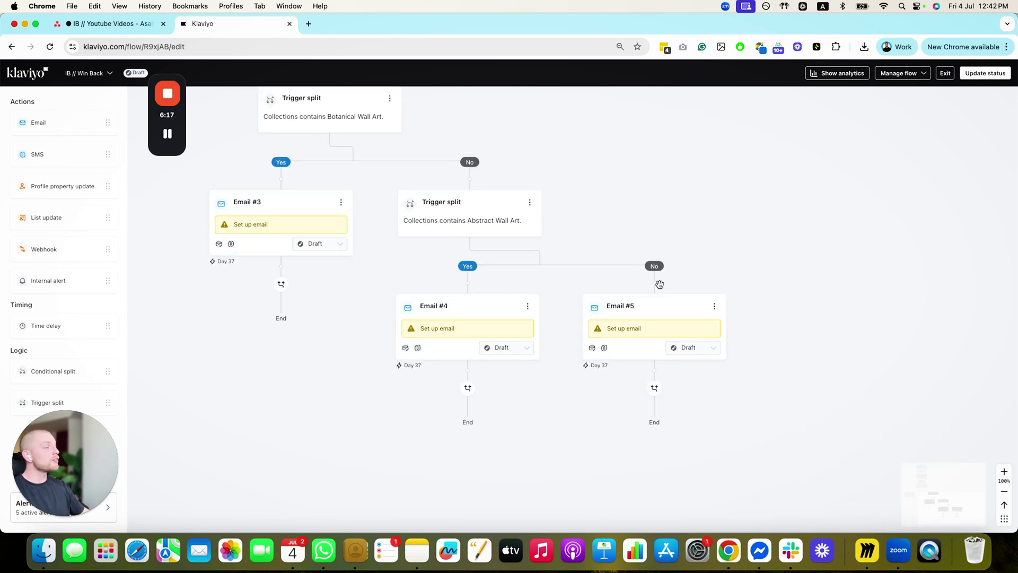
{"action": "scroll", "coordinate": [661, 364], "scroll_direction": "up", "scroll_amount": 3}
{"action": "scroll", "coordinate": [661, 363], "scroll_direction": "left", "scroll_amount": 5}
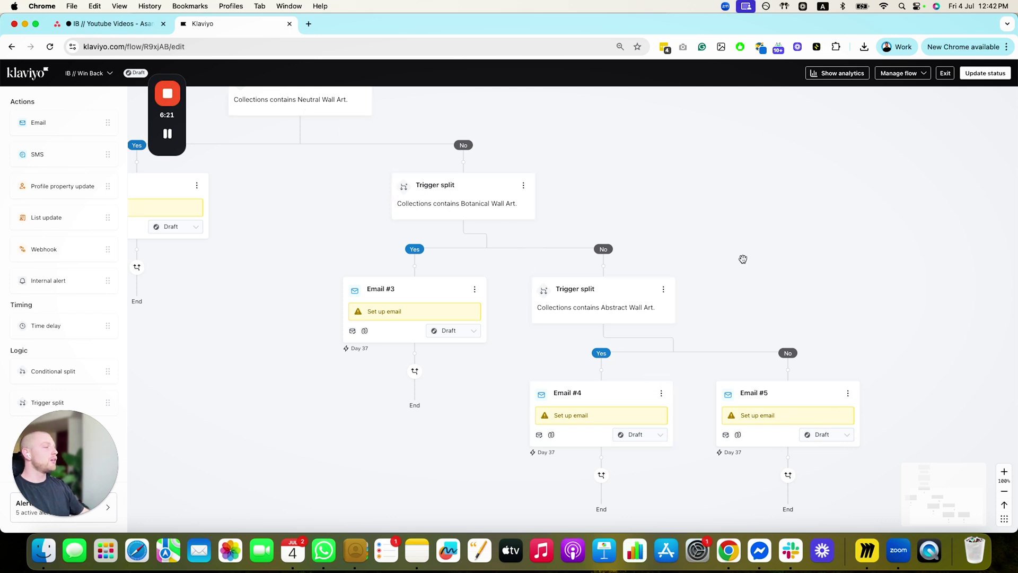
{"action": "scroll", "coordinate": [796, 398], "scroll_direction": "down", "scroll_amount": 3}
{"action": "scroll", "coordinate": [795, 398], "scroll_direction": "right", "scroll_amount": 2}
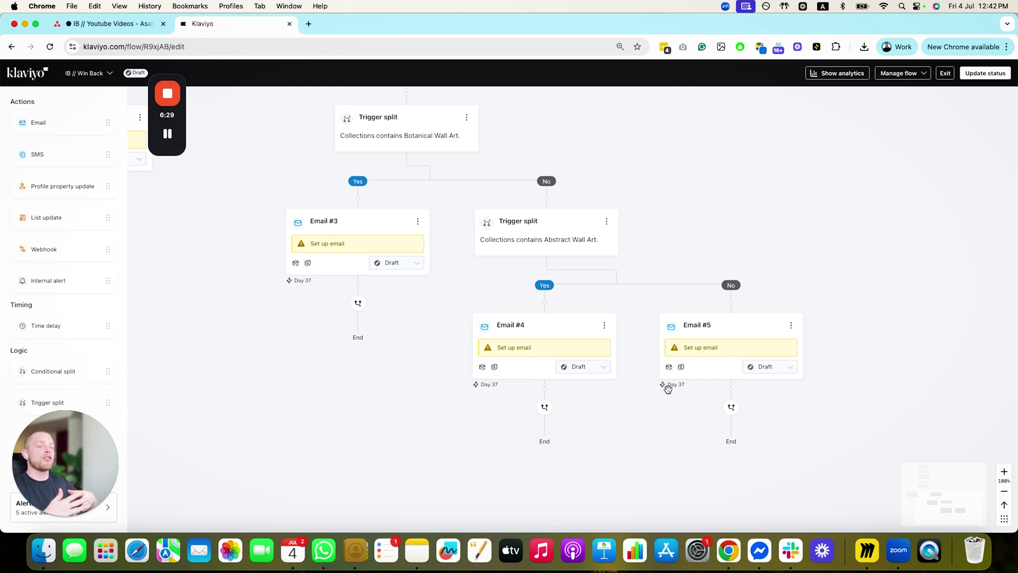
{"action": "scroll", "coordinate": [552, 239], "scroll_direction": "up", "scroll_amount": 4}
{"action": "scroll", "coordinate": [552, 239], "scroll_direction": "left", "scroll_amount": 5}
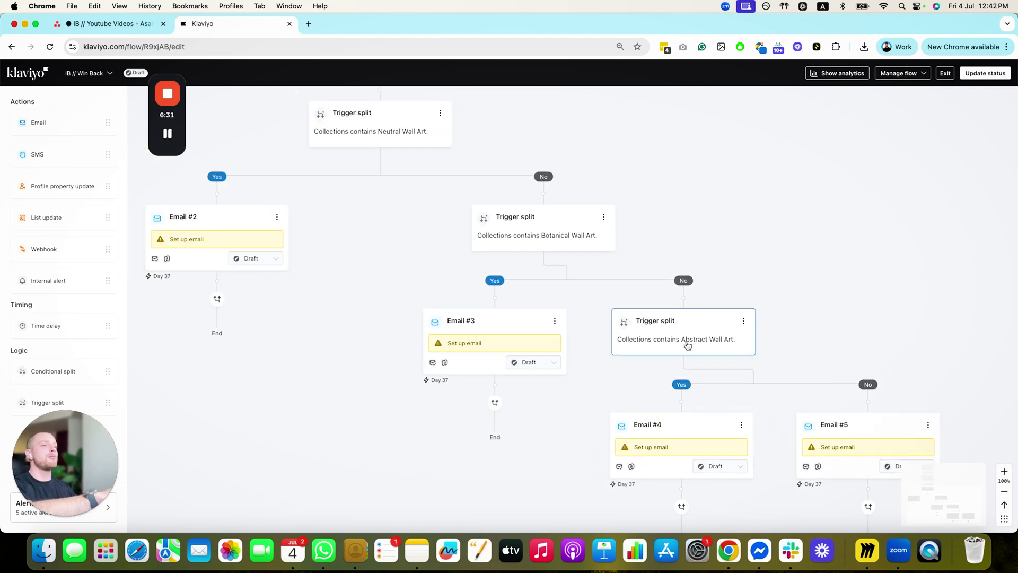
Merge the branches below the emails so the Email #5, #4 and #3 paths all rejoin the path under Email #2
{"action": "left_click_drag", "start_coordinate": [800, 466], "coordinate": [756, 309]}
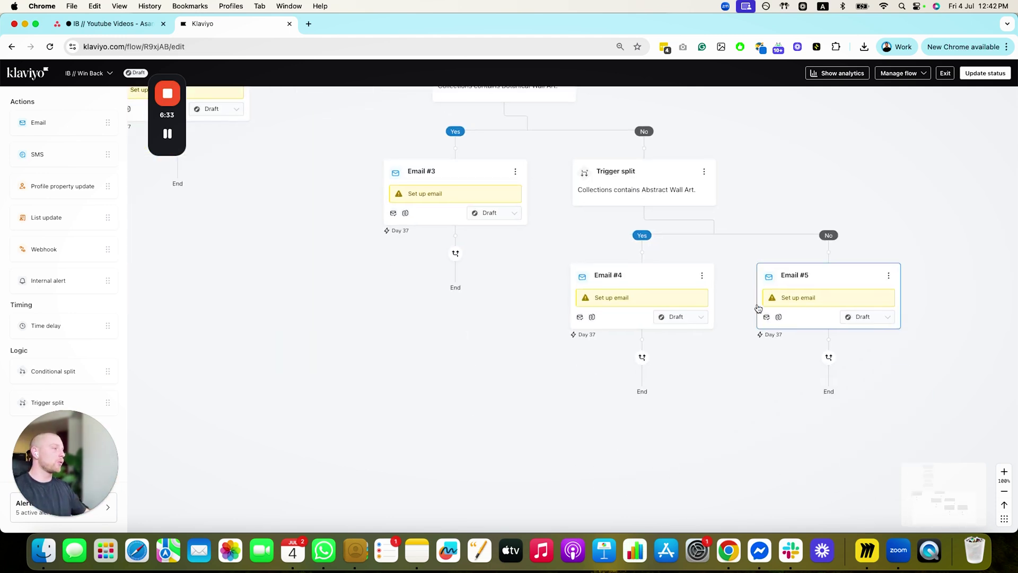
{"action": "left_click_drag", "start_coordinate": [830, 358], "coordinate": [643, 356]}
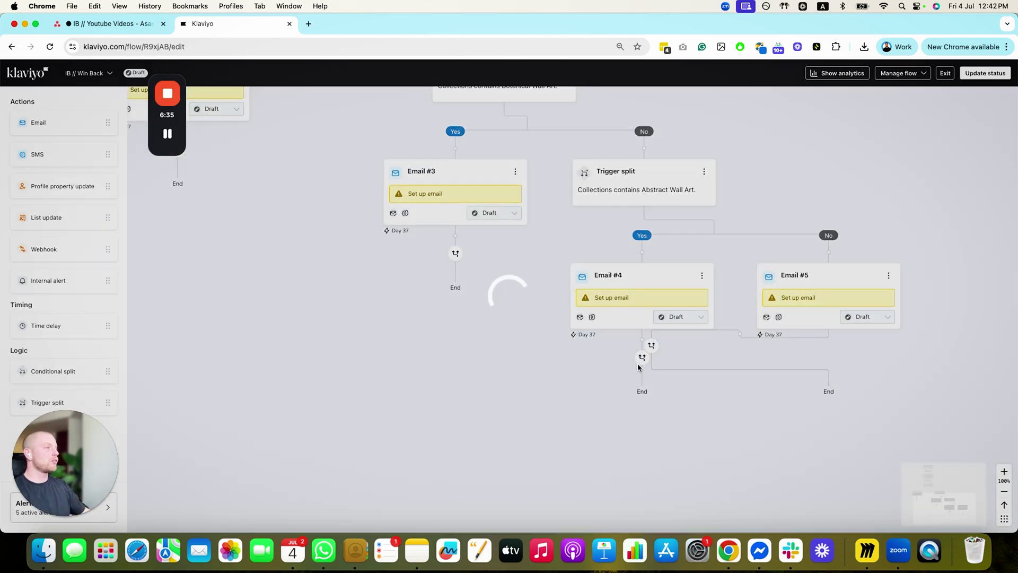
{"action": "scroll", "coordinate": [584, 435], "scroll_direction": "left", "scroll_amount": 5}
{"action": "scroll", "coordinate": [583, 435], "scroll_direction": "up", "scroll_amount": 2}
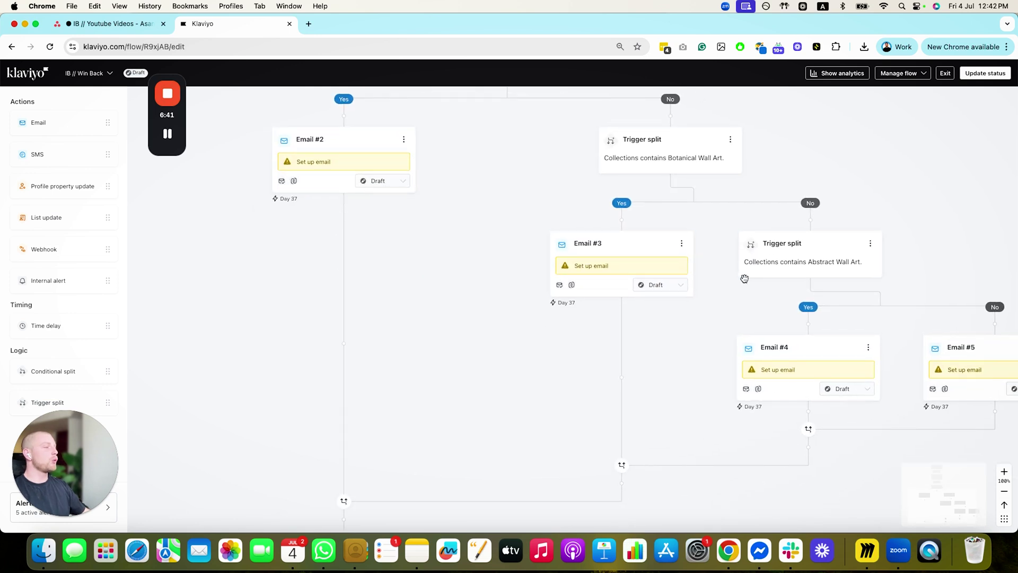
Add a 2-day time delay below the point where all the email branches rejoin
{"action": "scroll", "coordinate": [437, 271], "scroll_direction": "down", "scroll_amount": 5}
{"action": "scroll", "coordinate": [437, 270], "scroll_direction": "right", "scroll_amount": 2}
{"action": "left_click_drag", "start_coordinate": [437, 270], "coordinate": [630, 250]}
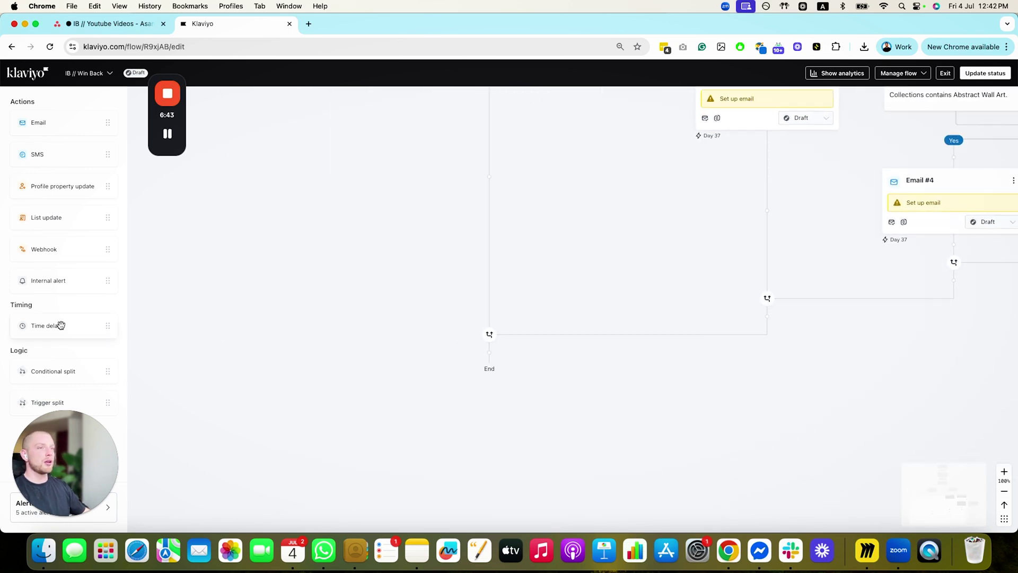
{"action": "left_click_drag", "start_coordinate": [60, 325], "coordinate": [515, 345]}
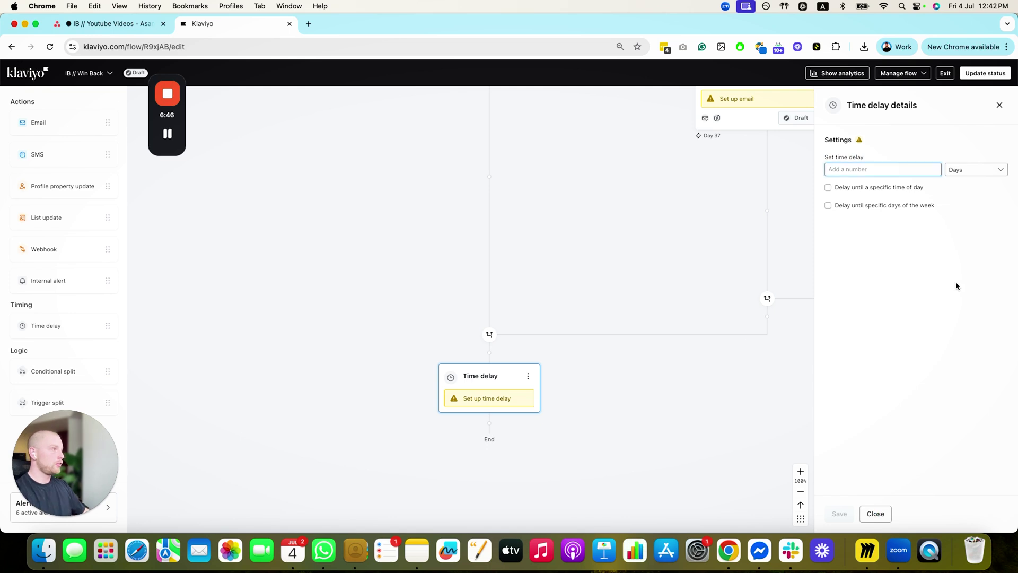
{"action": "type", "text": "2"}
{"action": "key", "text": "Return"}
Add a conditional split below the 2-day delay for people whose Placed Order count equals 1 over all time, and save it
{"action": "left_click_drag", "start_coordinate": [74, 374], "coordinate": [590, 352]}
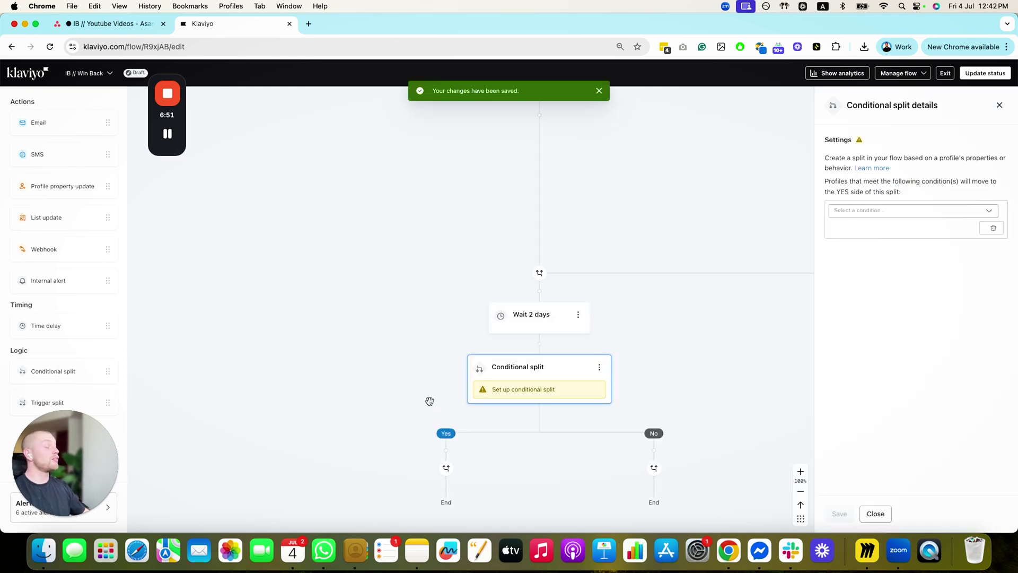
{"action": "left_click", "coordinate": [876, 211]}
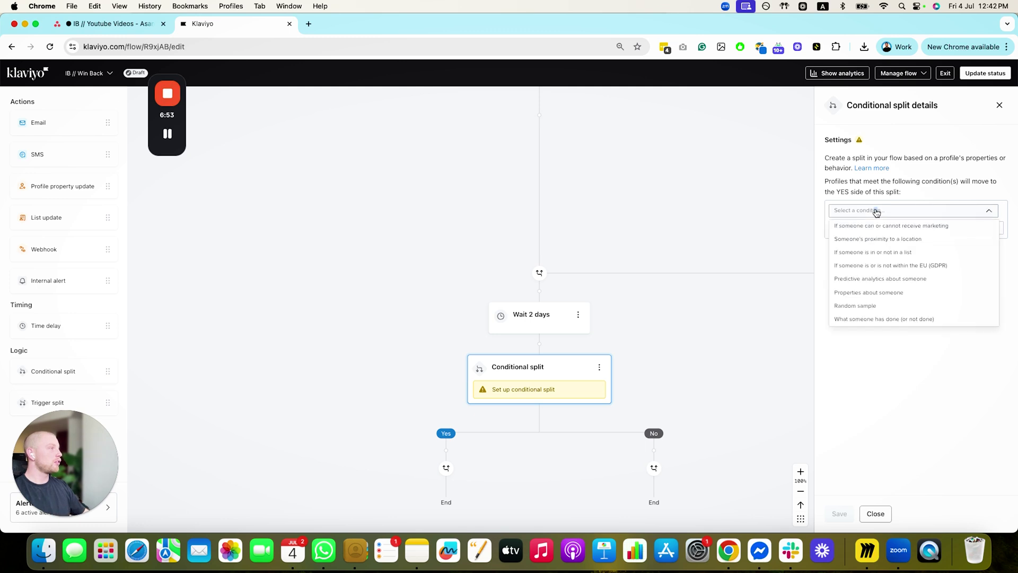
{"action": "left_click", "coordinate": [881, 319]}
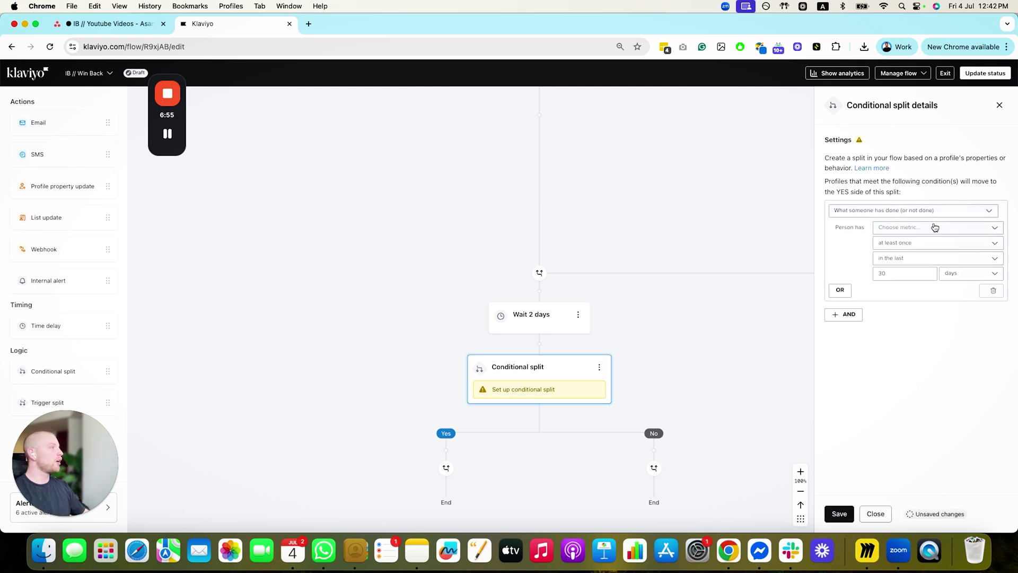
{"action": "left_click", "coordinate": [936, 228]}
{"action": "type", "text": "placed"}
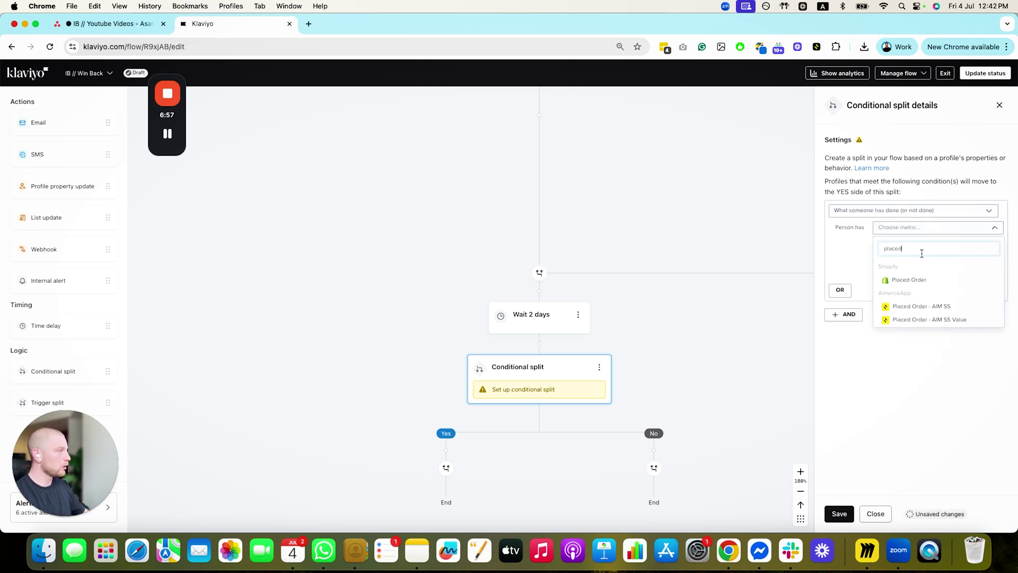
{"action": "left_click", "coordinate": [922, 278]}
{"action": "left_click", "coordinate": [979, 242]}
{"action": "type", "text": "1"}
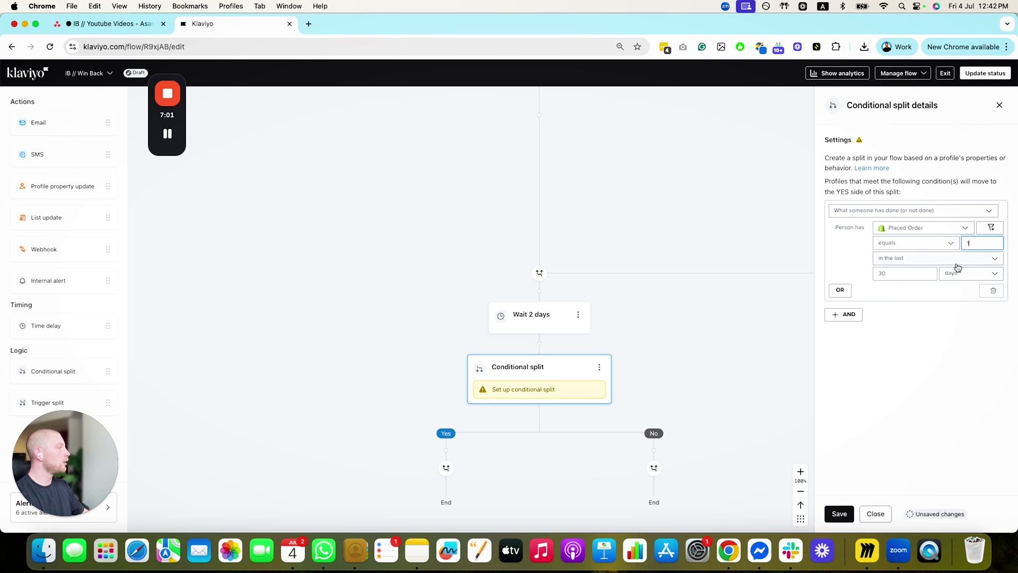
{"action": "left_click", "coordinate": [955, 260]}
{"action": "left_click", "coordinate": [929, 273]}
{"action": "left_click", "coordinate": [850, 511]}
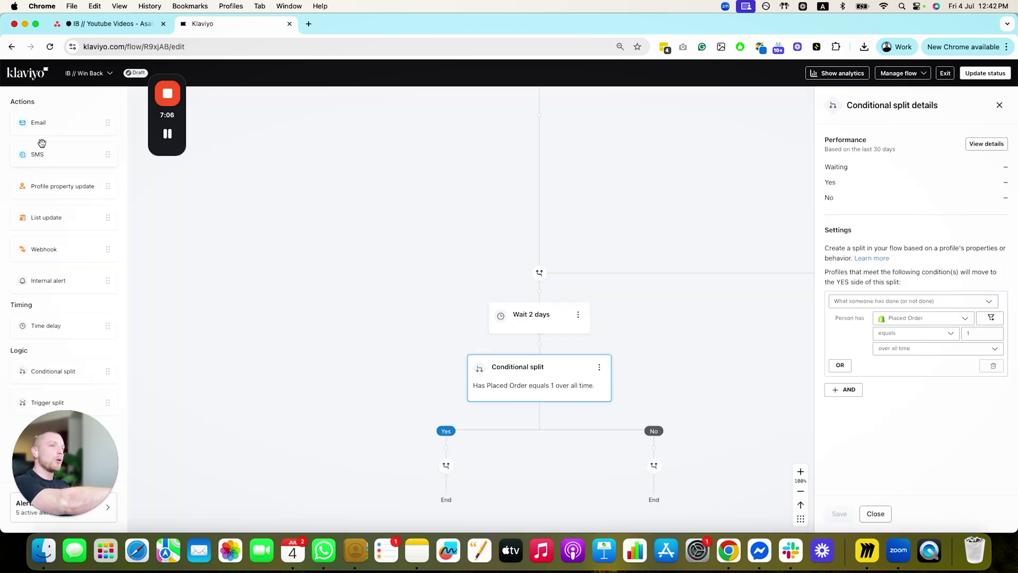
Add an email to the Yes branch of the conditional split, with skipping of recently emailed profiles turned off
{"action": "left_click_drag", "start_coordinate": [39, 123], "coordinate": [419, 452]}
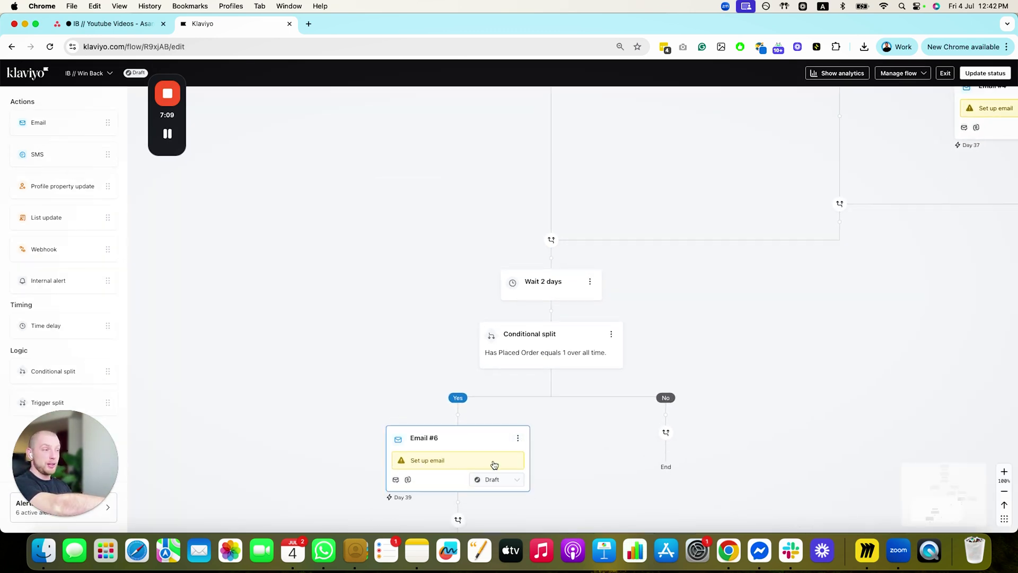
{"action": "left_click", "coordinate": [416, 454]}
{"action": "left_click", "coordinate": [896, 425]}
{"action": "left_click", "coordinate": [840, 513]}
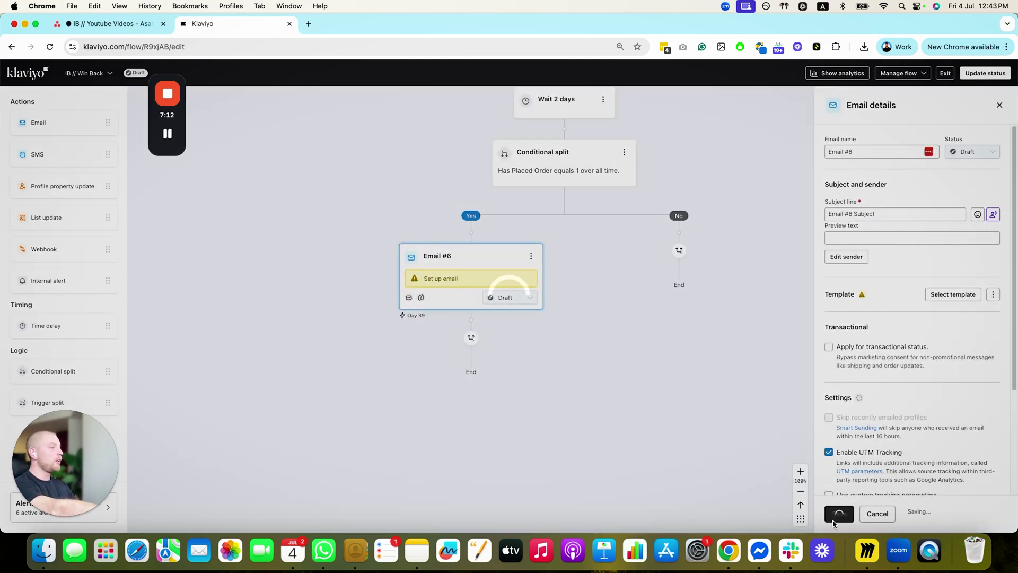
{"action": "left_click_drag", "start_coordinate": [452, 325], "coordinate": [451, 436]}
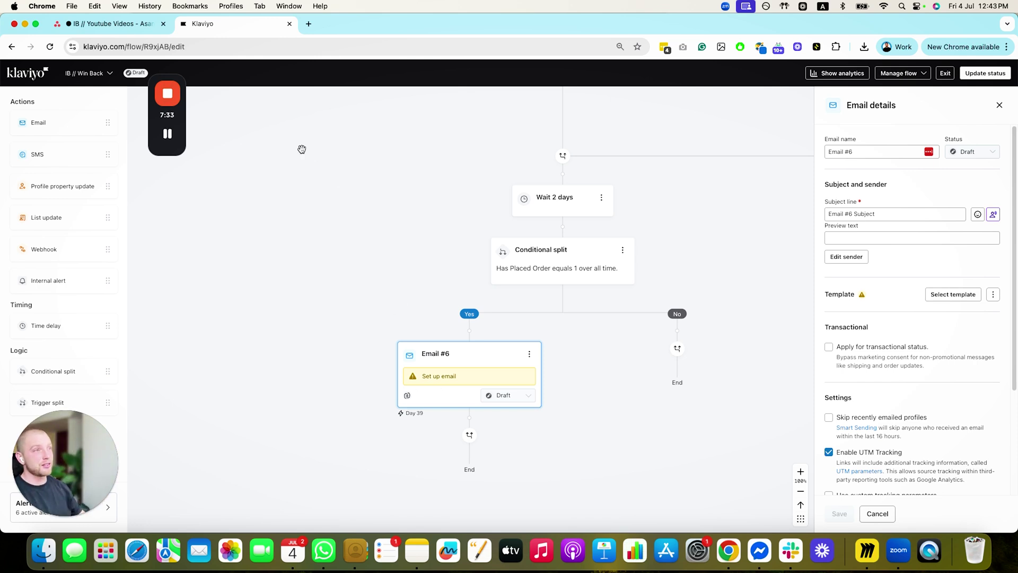
Open Email #6 for editing and choose the text-only format for its content
{"action": "mouse_move", "coordinate": [217, 136]}
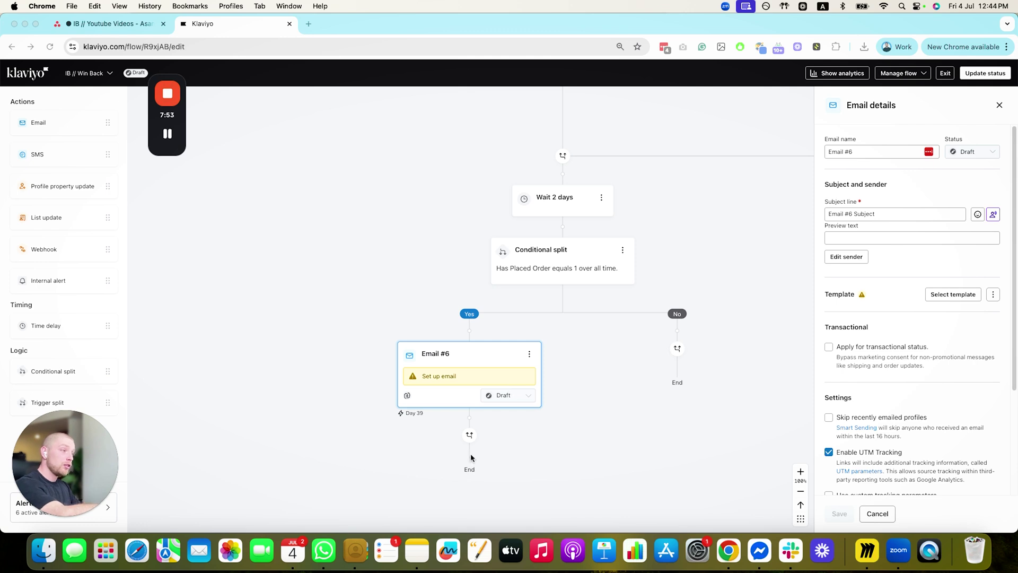
{"action": "left_click", "coordinate": [529, 354]}
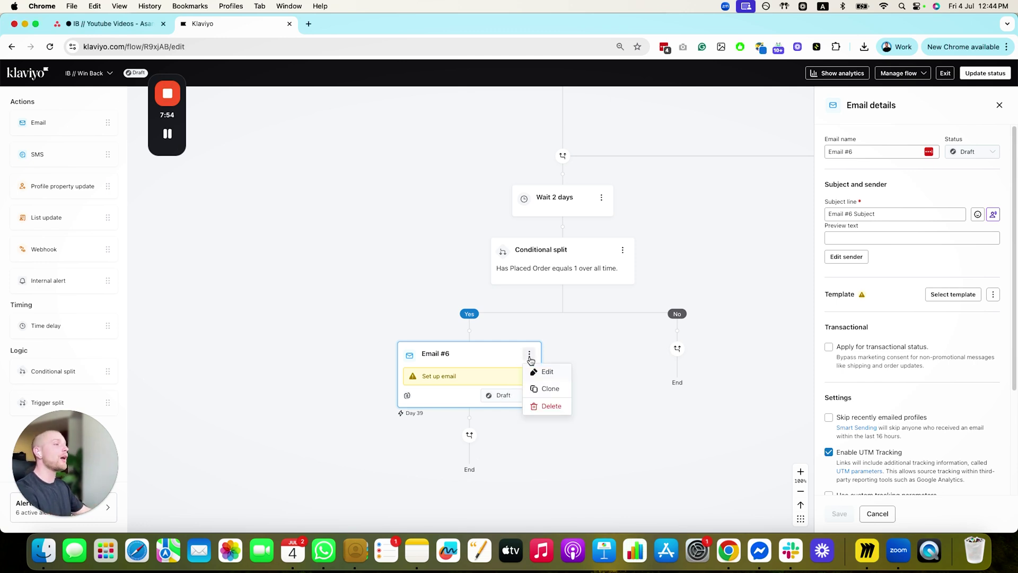
{"action": "left_click", "coordinate": [539, 371]}
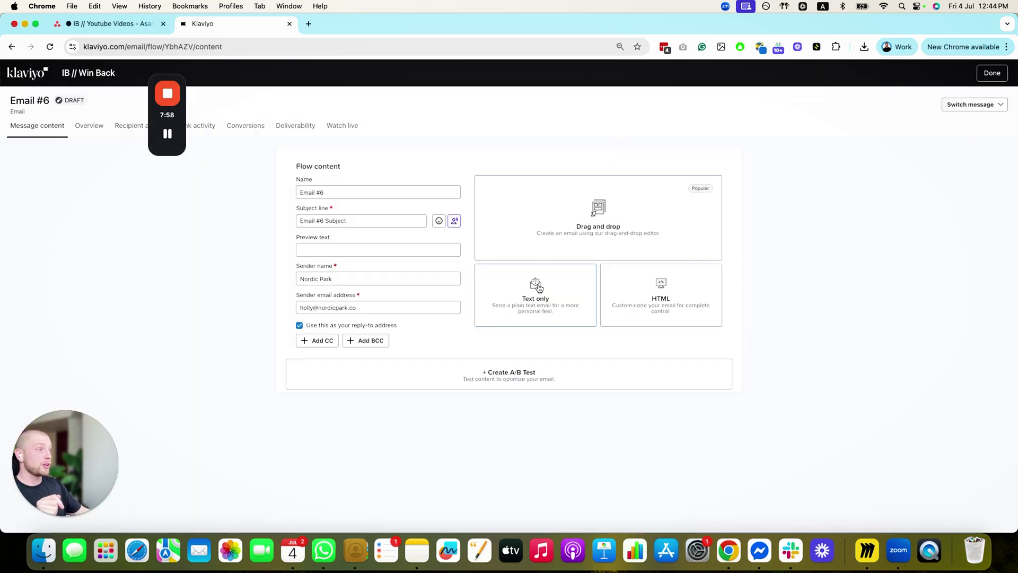
{"action": "left_click", "coordinate": [536, 298]}
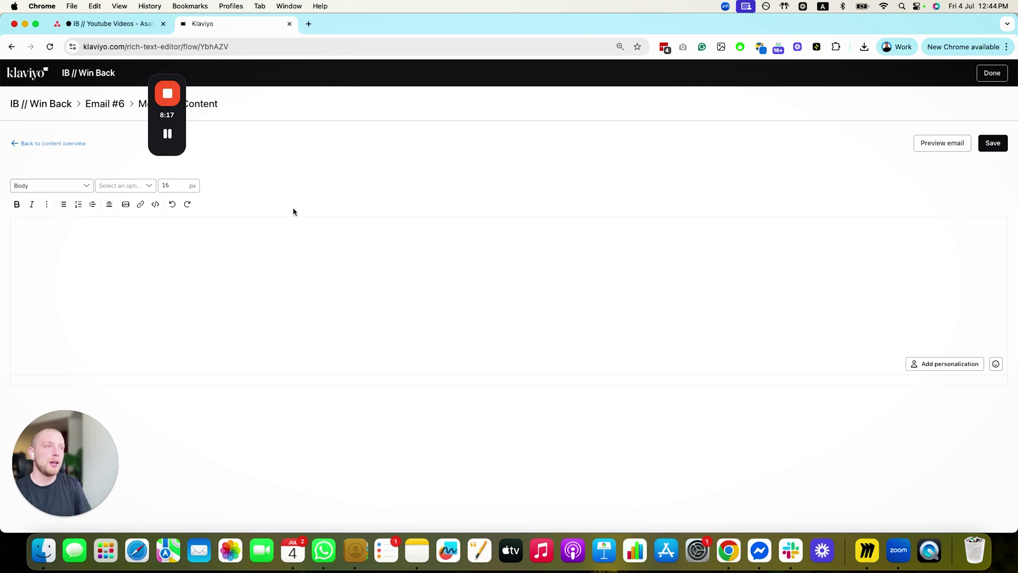
Write a body greeting that introduces the sender by first name and adds "I would like to give you a discount:", then return to the flow
{"action": "left_click", "coordinate": [272, 233]}
{"action": "type", "text": "Hye"}
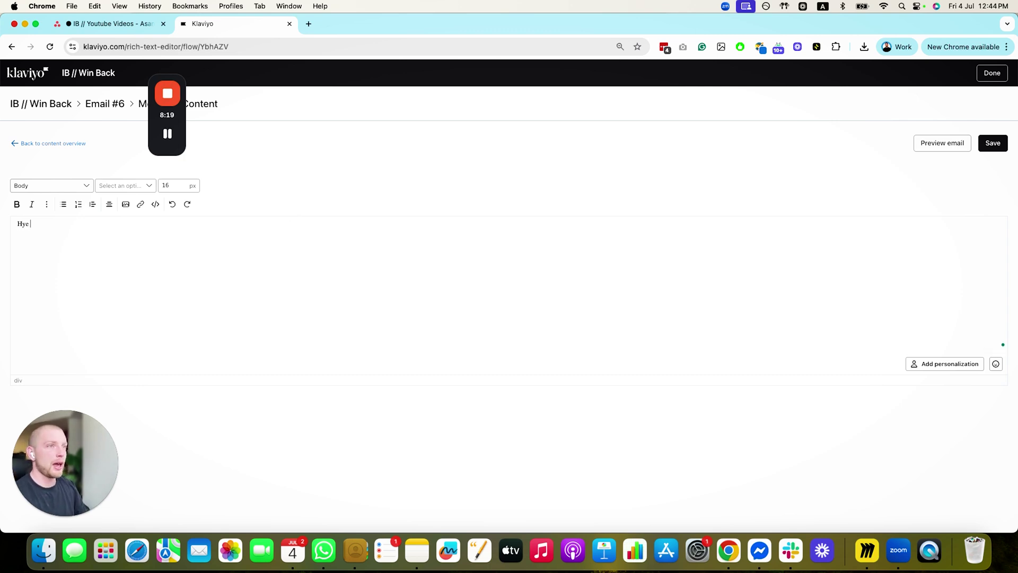
{"action": "key", "text": "BackSpace"}
{"action": "key", "text": "BackSpace"}
{"action": "type", "text": "ey its me gavin"}
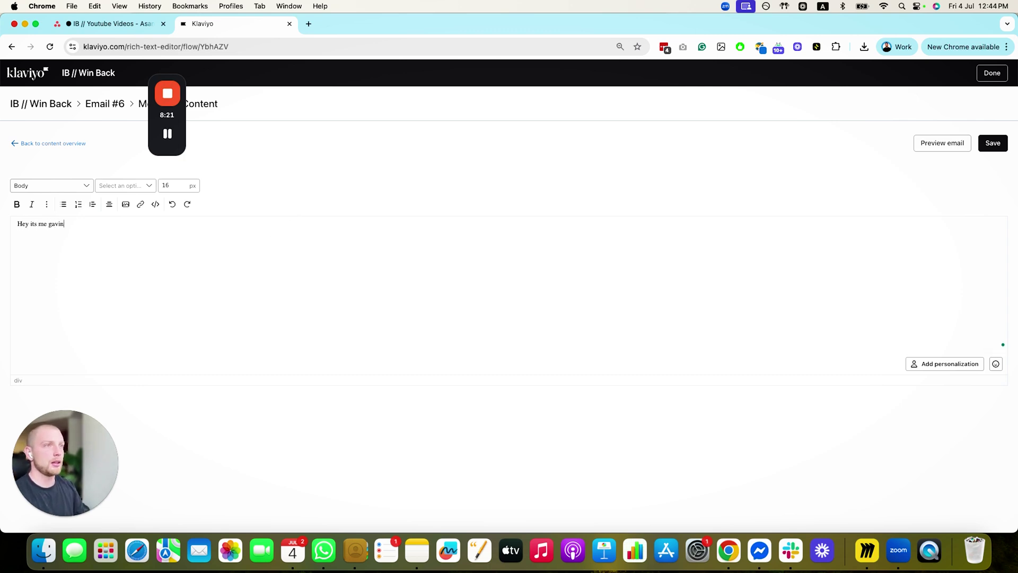
{"action": "key", "text": "BackSpace"}
{"action": "type", "text": ". I would"}
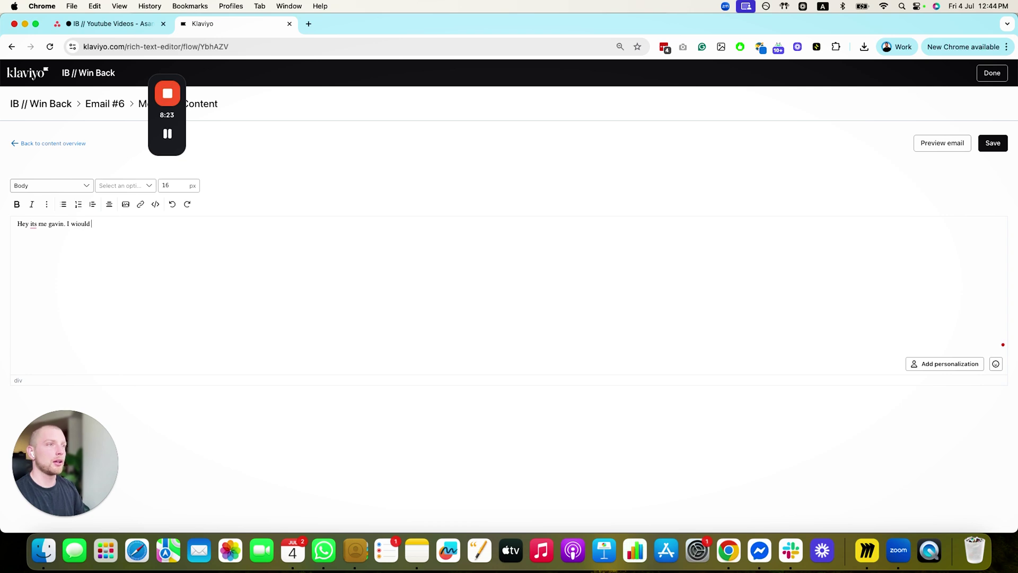
{"action": "key", "text": "BackSpace"}
{"action": "key", "text": "BackSpace"}
{"action": "key", "text": "BackSpace"}
{"action": "key", "text": "BackSpace"}
{"action": "type", "text": "io"}
{"action": "key", "text": "BackSpace"}
{"action": "key", "text": "BackSpace"}
{"action": "type", "text": "ould like to give you a discoutn"}
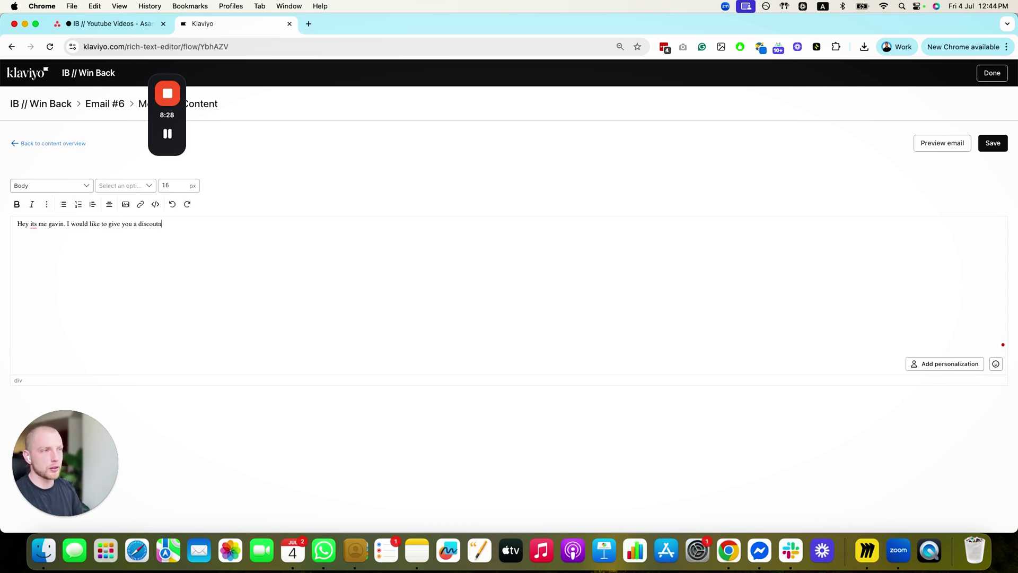
{"action": "key", "text": "BackSpace"}
{"action": "key", "text": "BackSpace"}
{"action": "type", "text": "unt"}
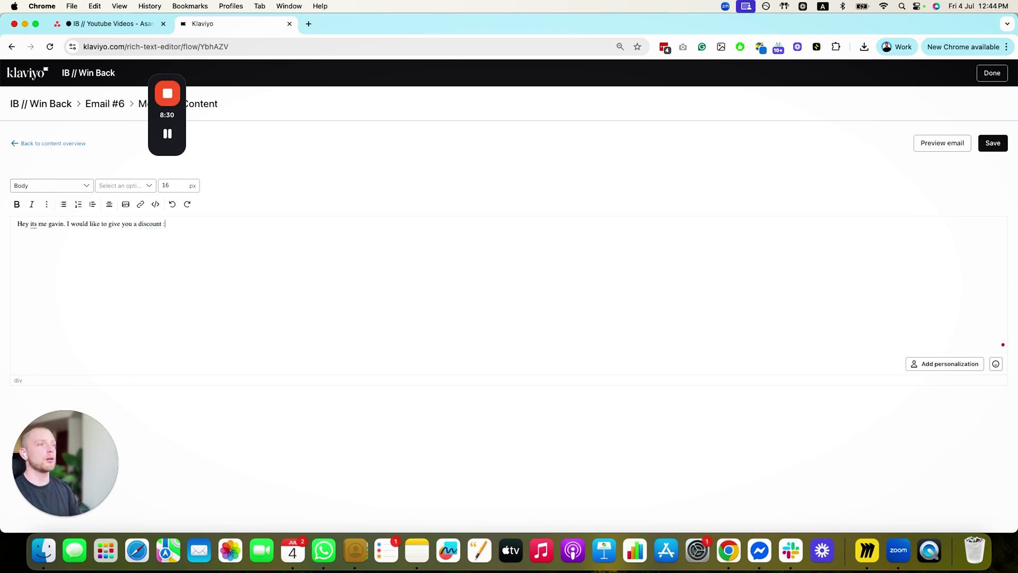
{"action": "type", "text": ":"}
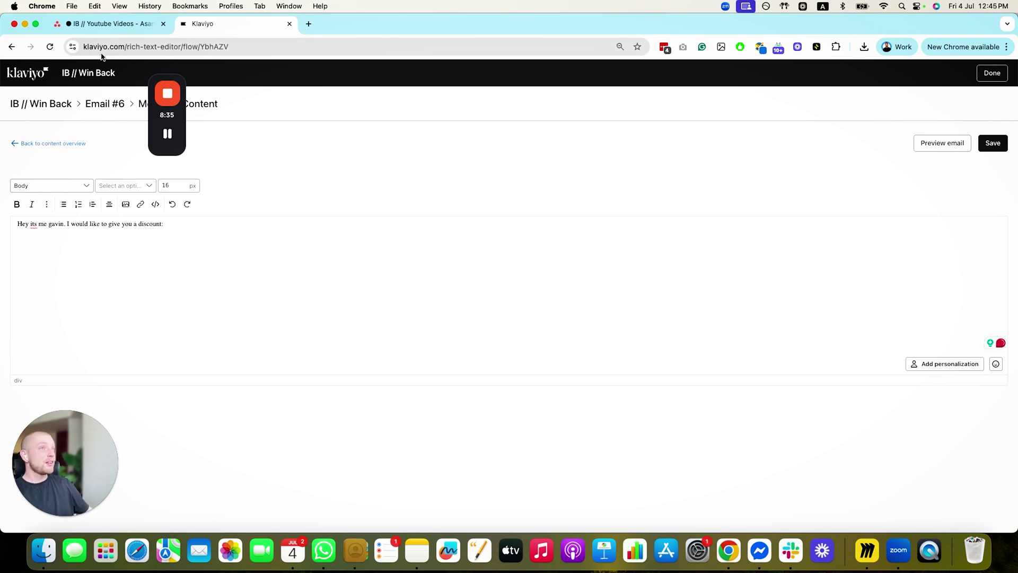
{"action": "left_click", "coordinate": [991, 73]}
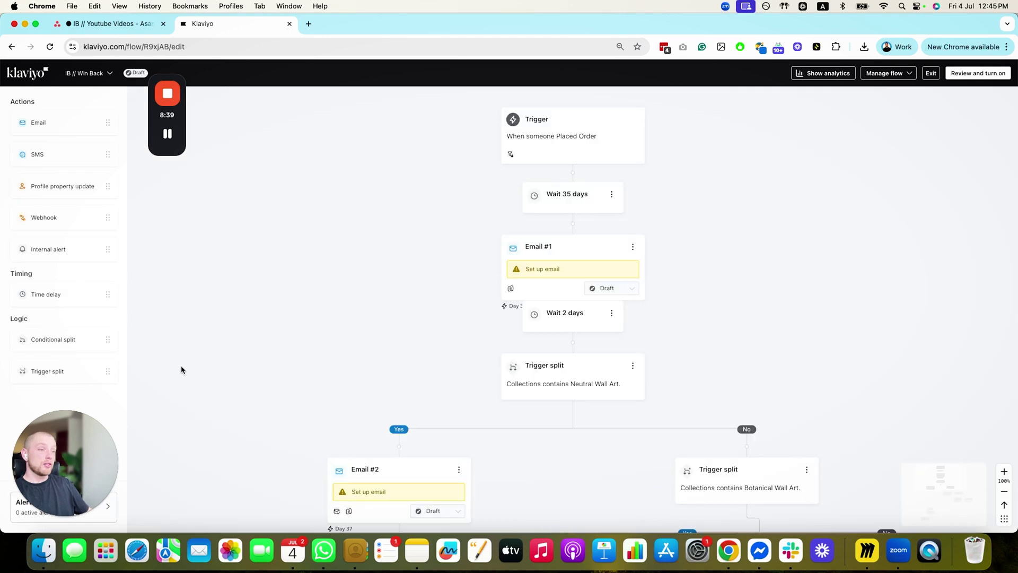
Examine the whole win-back flow from the Placed Order trigger through the collection splits to the conditional split
{"action": "left_click", "coordinate": [193, 444]}
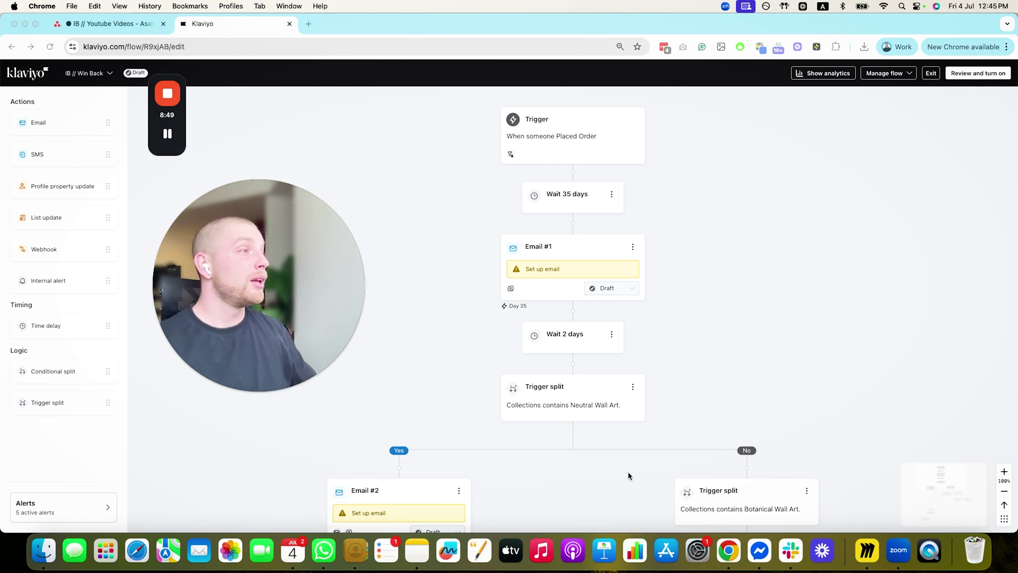
{"action": "scroll", "coordinate": [614, 422], "scroll_direction": "down", "scroll_amount": 2}
{"action": "scroll", "coordinate": [614, 423], "scroll_direction": "down", "scroll_amount": 5}
{"action": "scroll", "coordinate": [655, 302], "scroll_direction": "up", "scroll_amount": 8}
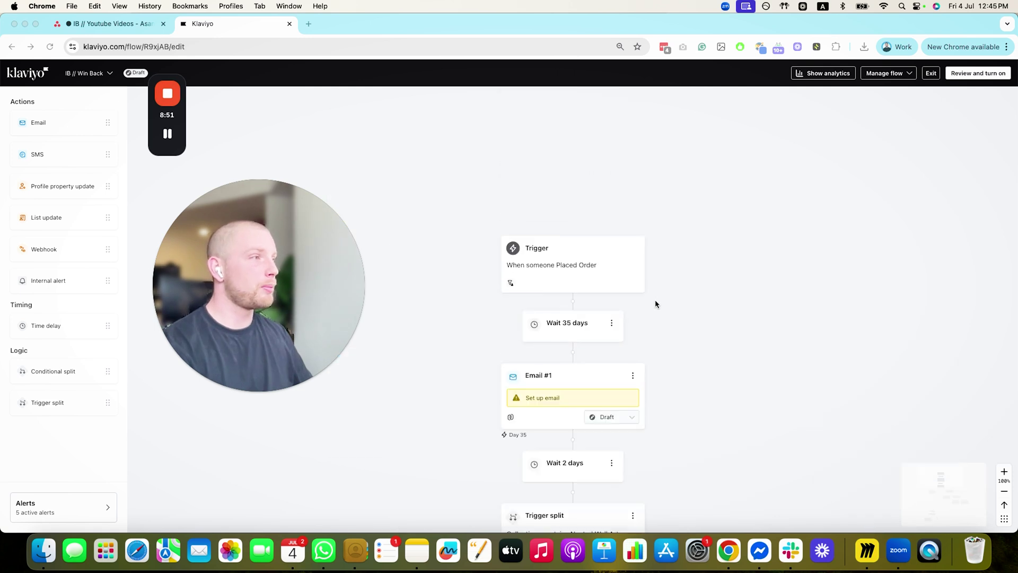
{"action": "scroll", "coordinate": [652, 363], "scroll_direction": "down", "scroll_amount": 2}
{"action": "scroll", "coordinate": [652, 361], "scroll_direction": "down", "scroll_amount": 10}
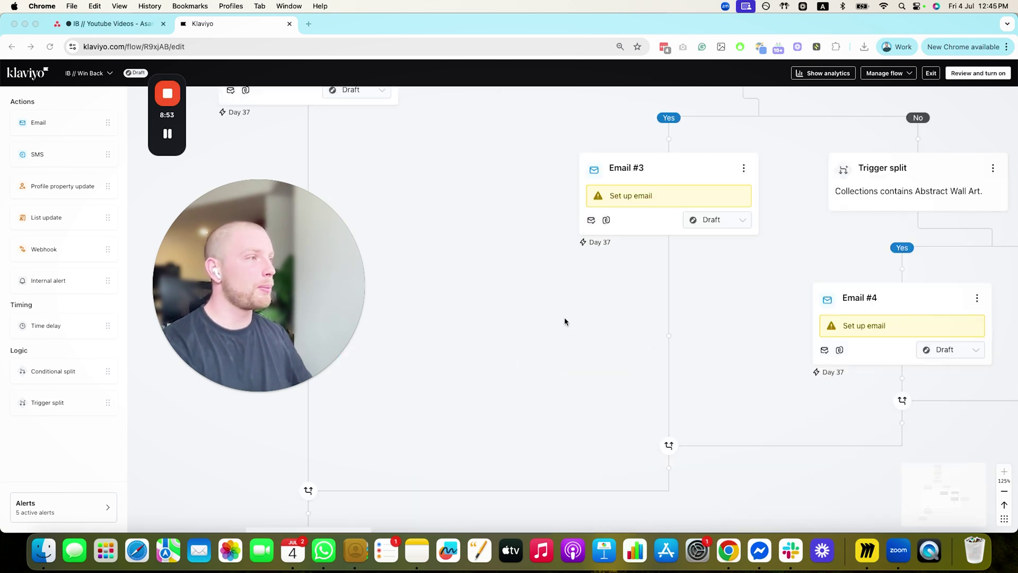
{"action": "scroll", "coordinate": [562, 313], "scroll_direction": "up", "scroll_amount": 10}
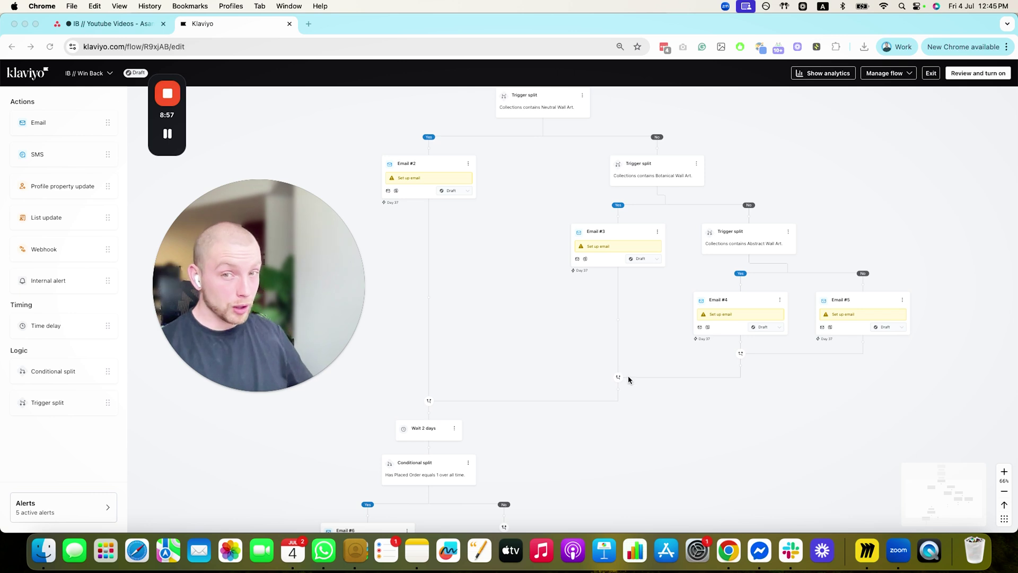
{"action": "scroll", "coordinate": [636, 390], "scroll_direction": "up", "scroll_amount": 1}
{"action": "scroll", "coordinate": [639, 362], "scroll_direction": "up", "scroll_amount": 2}
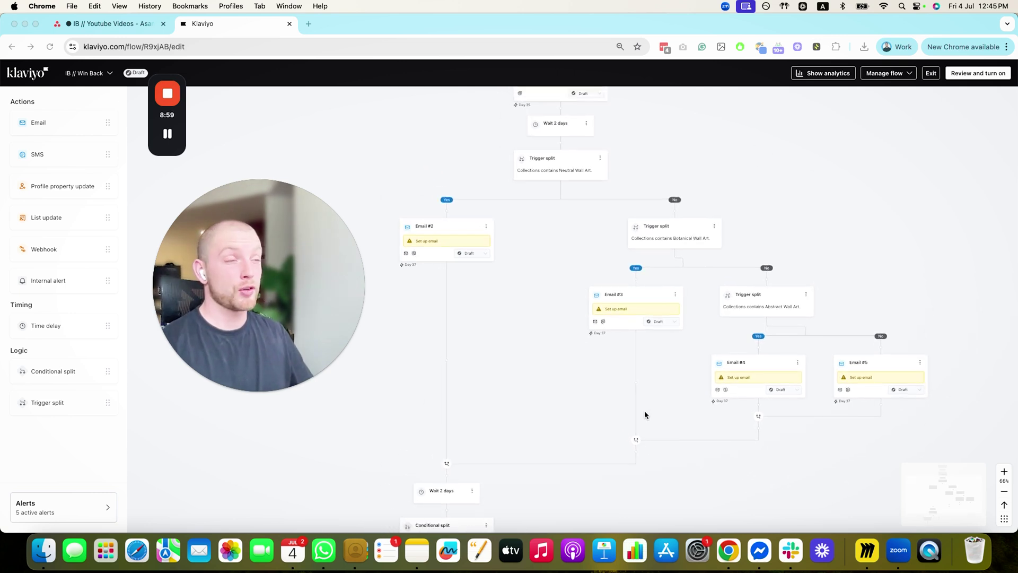